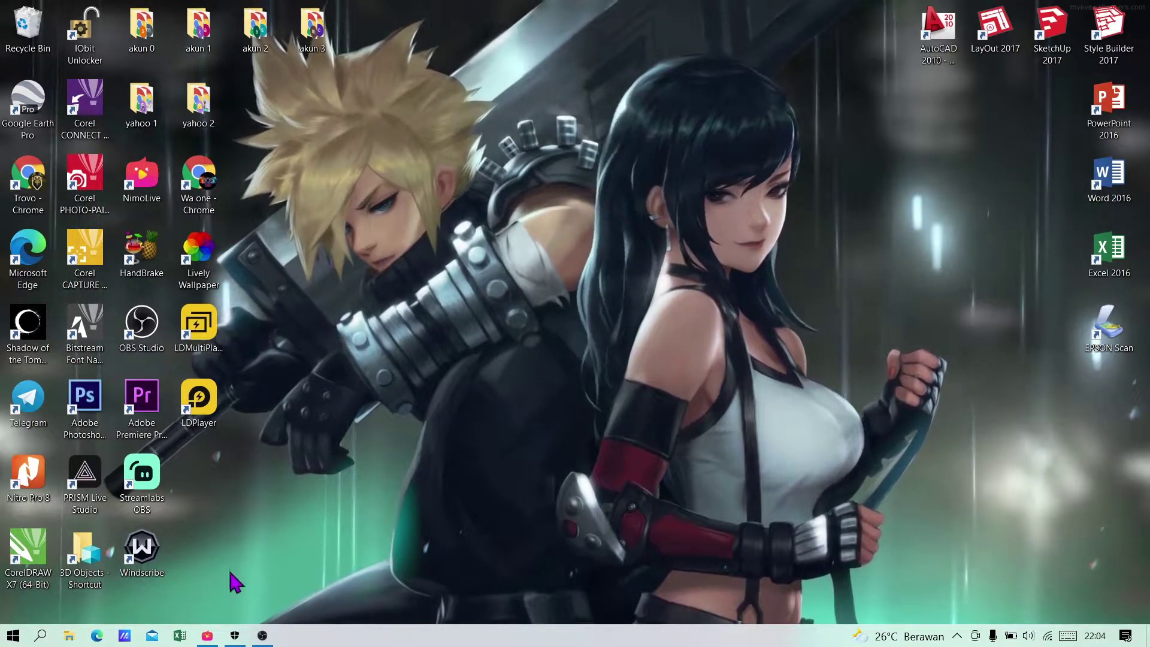
Switch to Nimo TV for Streamer and remove the existing "chat live" source from the nimo tv scene
{"action": "left_click", "coordinate": [207, 635]}
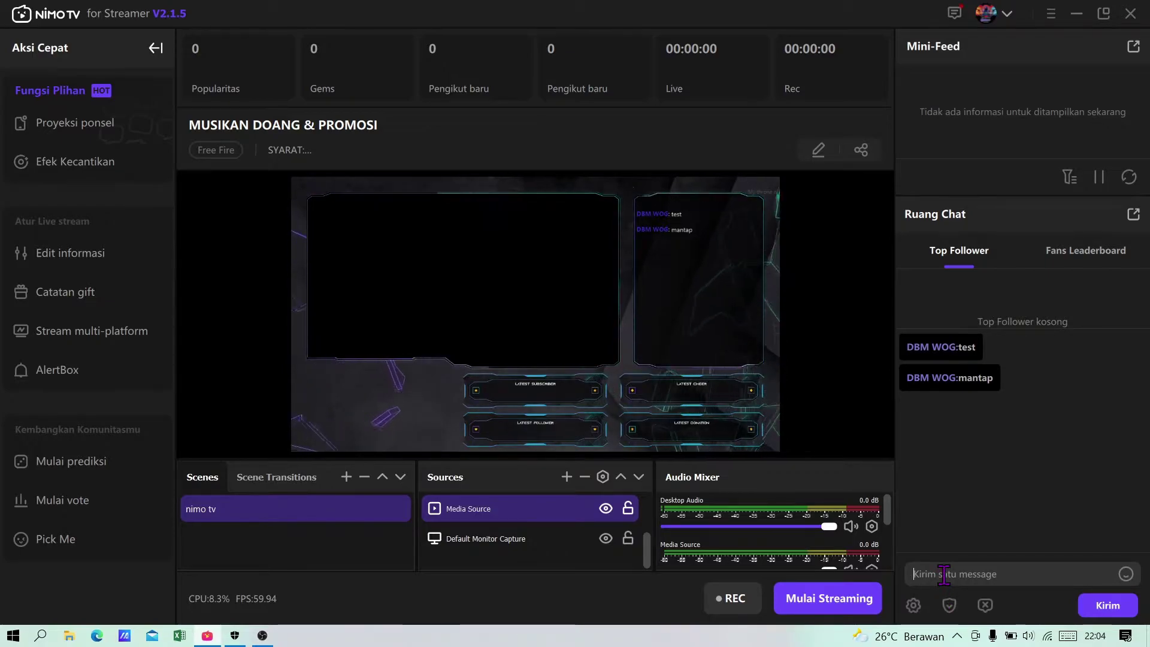
{"action": "scroll", "coordinate": [569, 542], "scroll_direction": "up", "scroll_amount": 3}
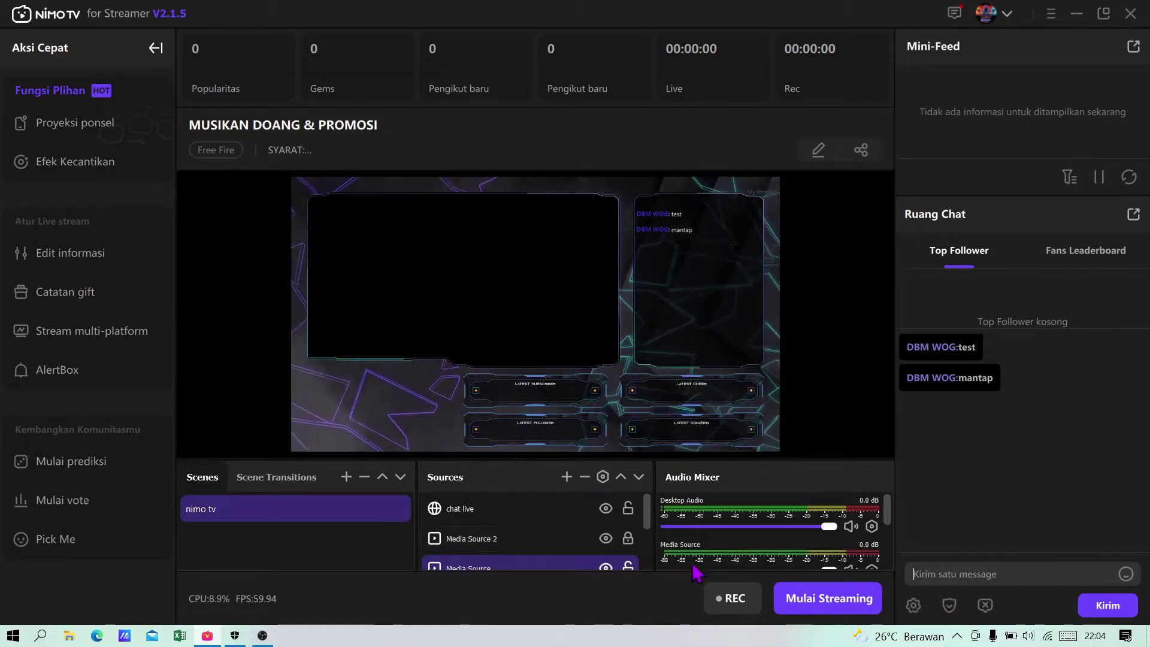
{"action": "scroll", "coordinate": [687, 560], "scroll_direction": "down", "scroll_amount": 2}
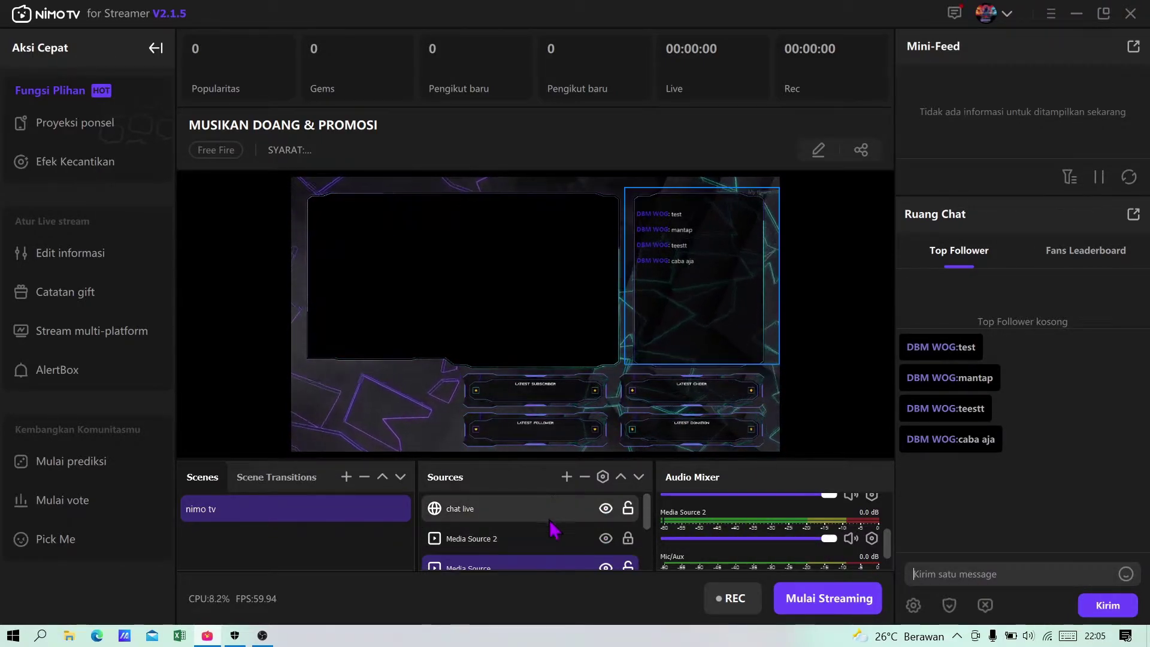
{"action": "left_click", "coordinate": [519, 509]}
{"action": "right_click", "coordinate": [518, 508]}
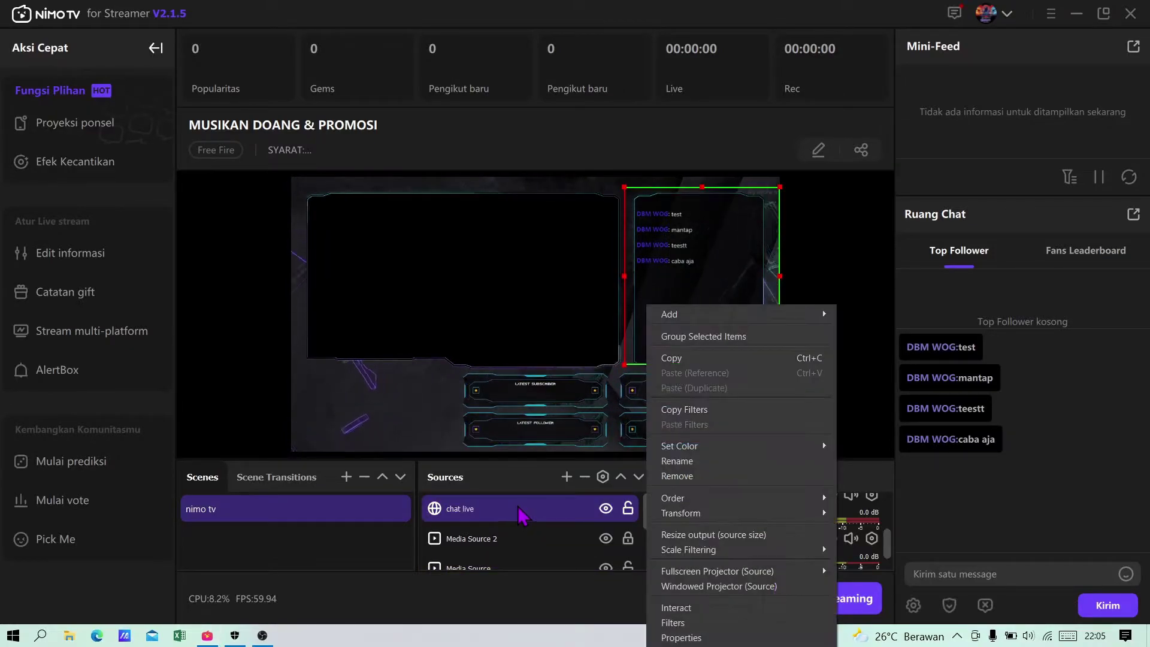
{"action": "left_click", "coordinate": [676, 476]}
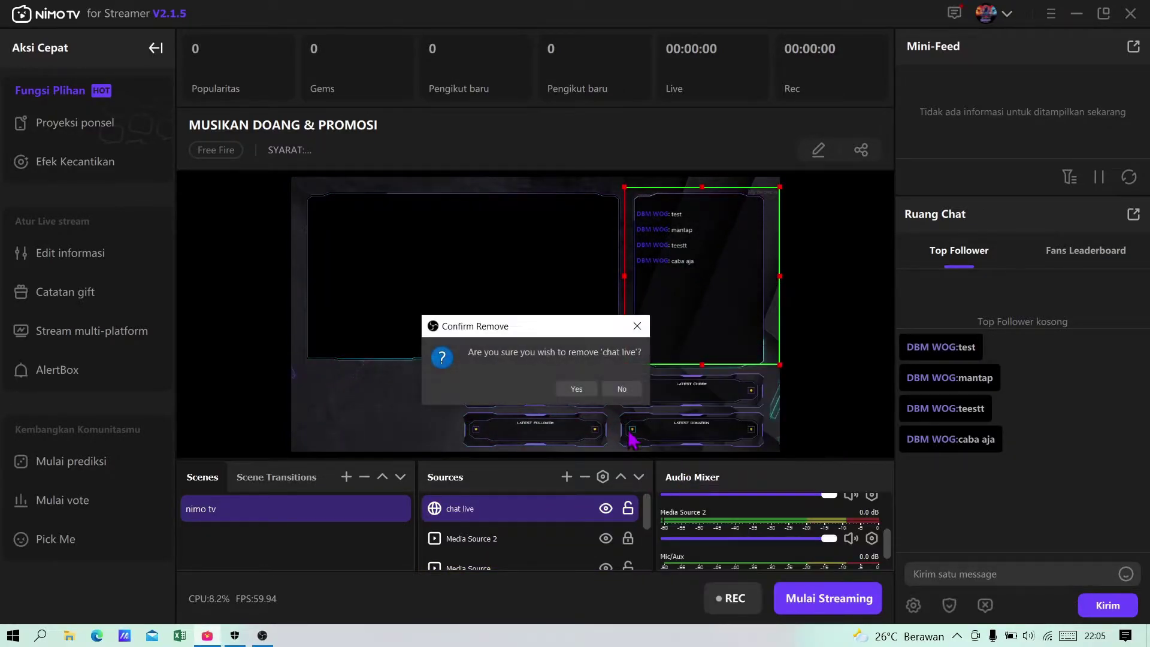
{"action": "left_click", "coordinate": [576, 390]}
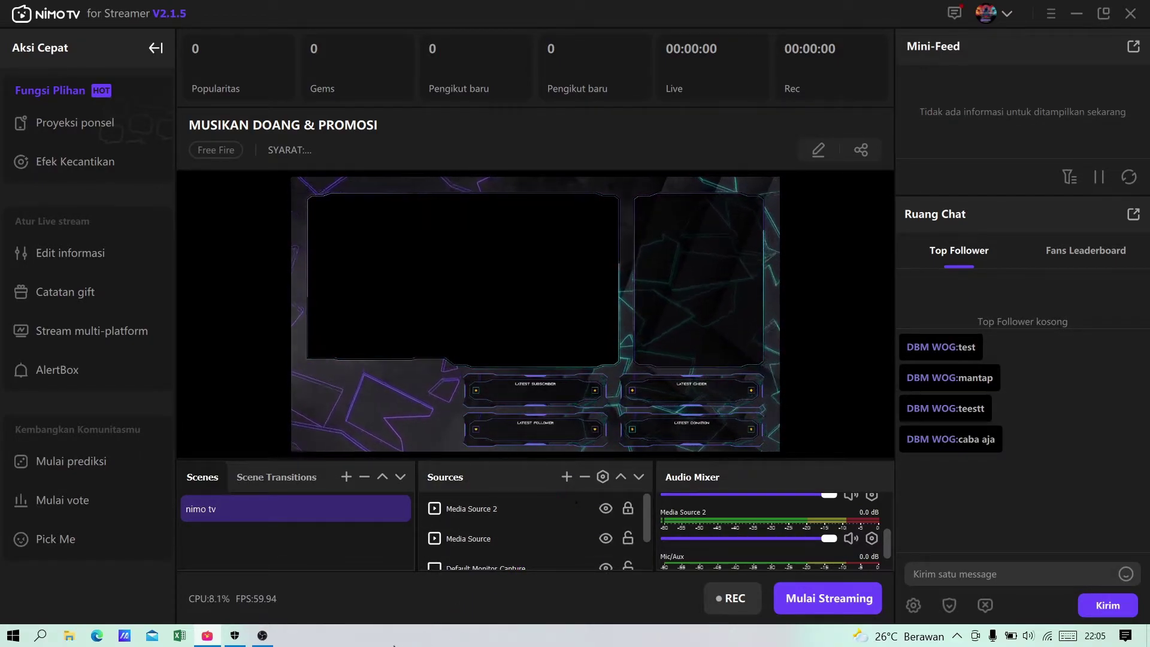
Switch to Chrome, search Google for "nimotv" and open the official Nimo TV website
{"action": "left_click", "coordinate": [1072, 19]}
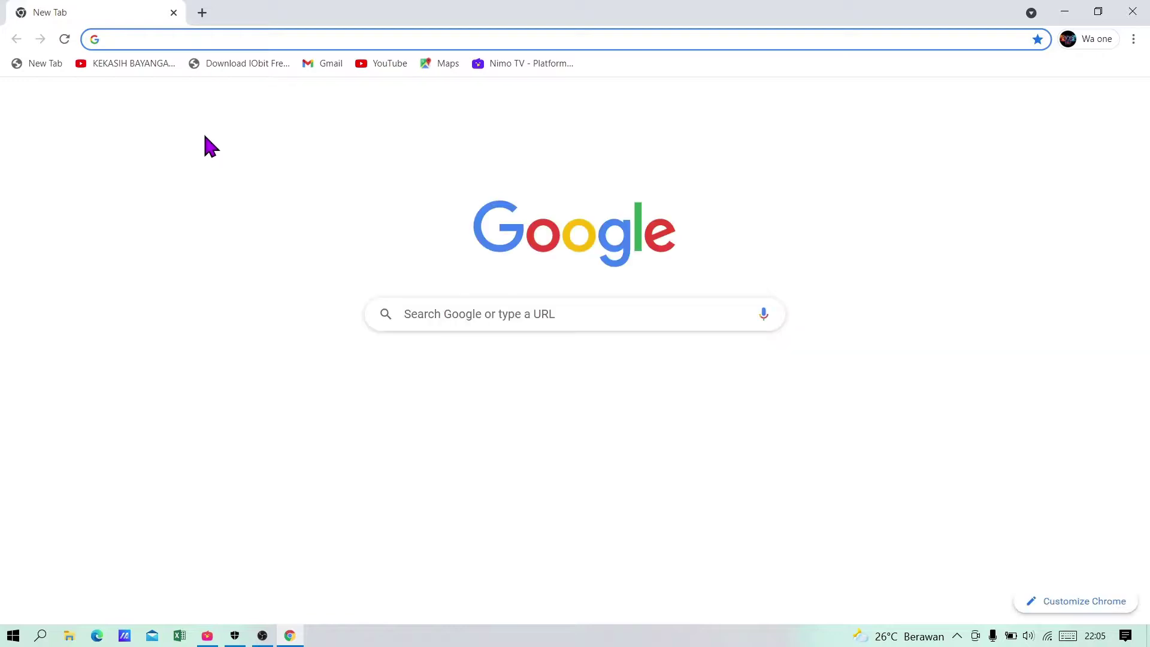
{"action": "left_click", "coordinate": [498, 322]}
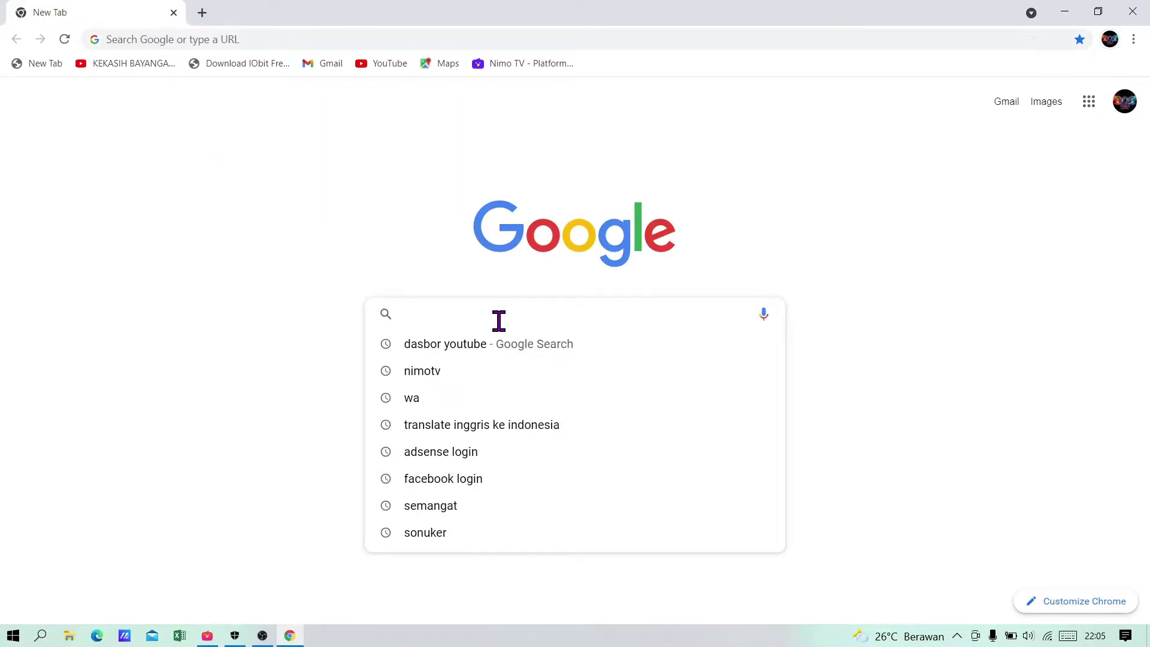
{"action": "type", "text": "nimotv"}
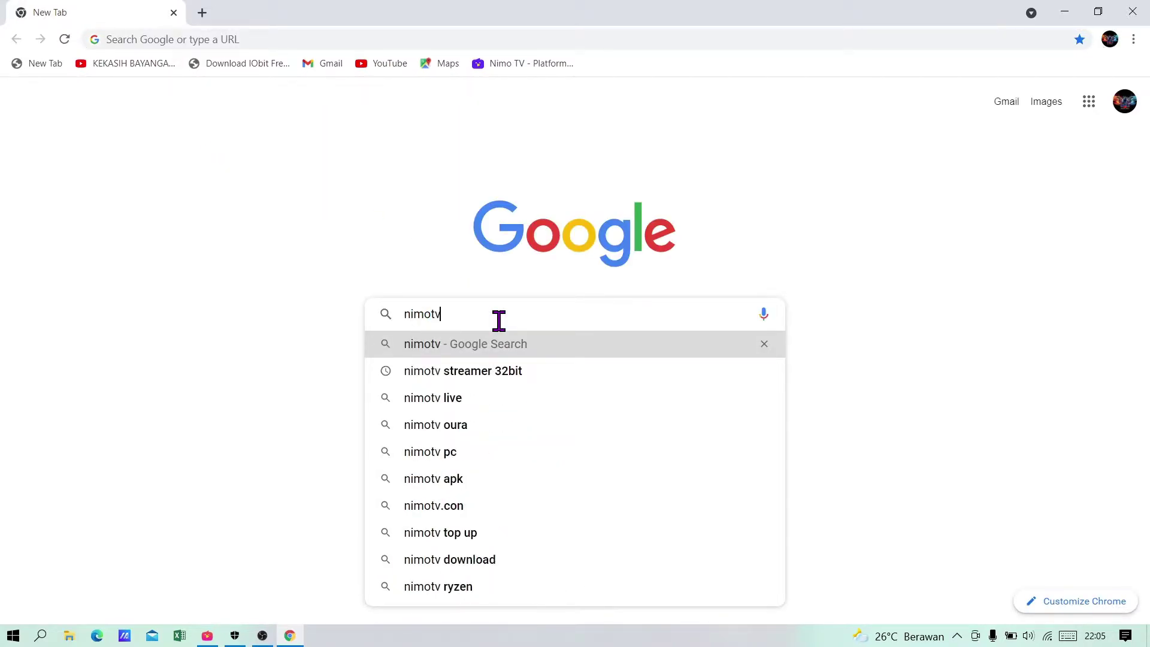
{"action": "key", "text": "Return"}
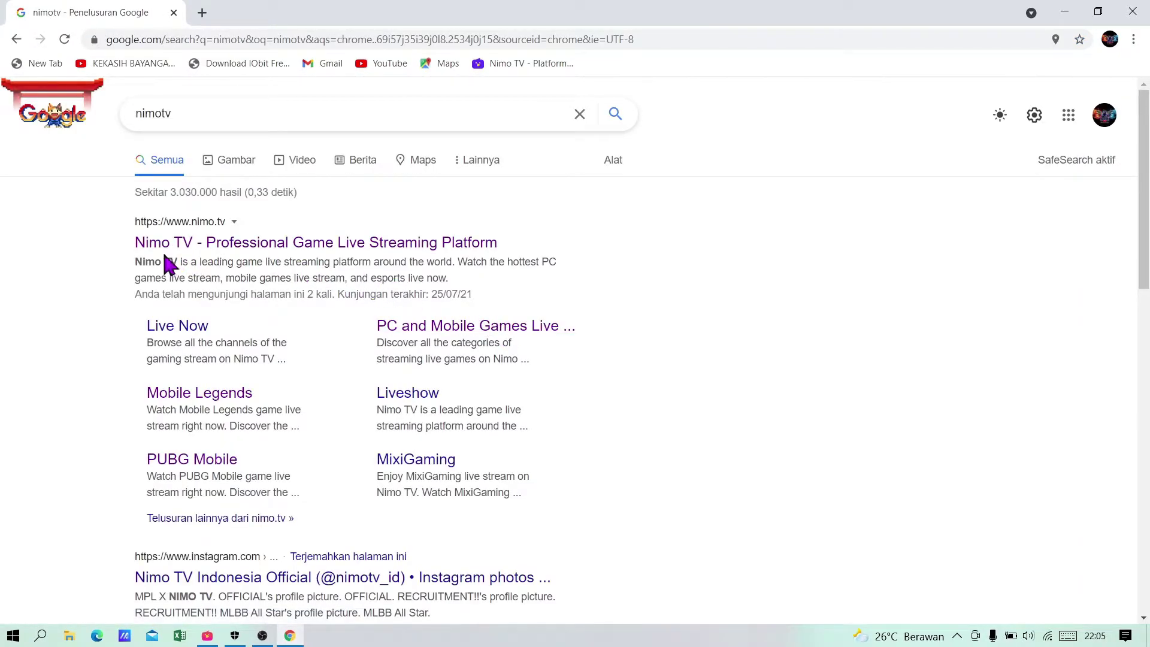
{"action": "left_click", "coordinate": [252, 246]}
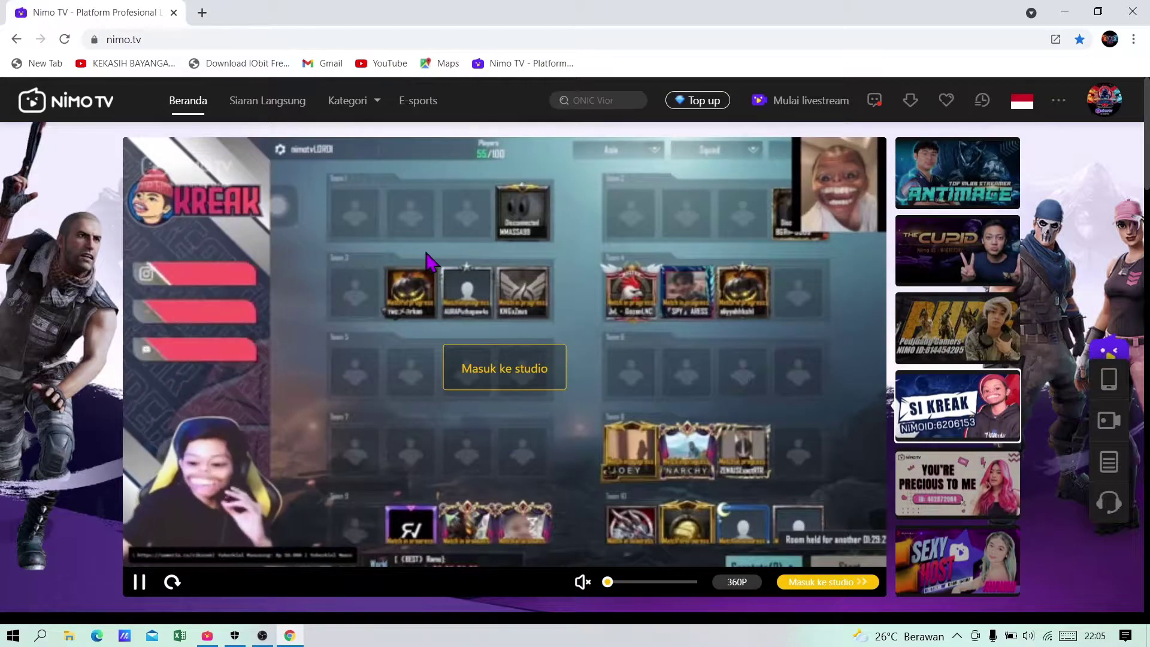
Open the streamer dashboard from the account profile and go to its Stream Manager page
{"action": "mouse_move", "coordinate": [1109, 117]}
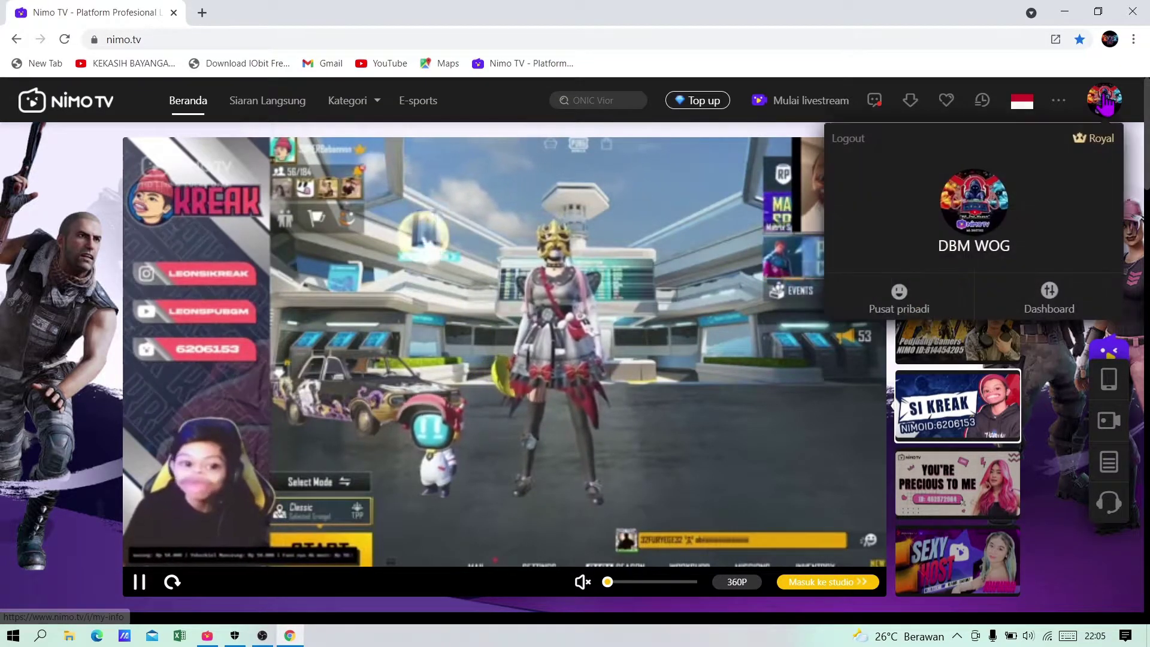
{"action": "left_click", "coordinate": [1106, 99]}
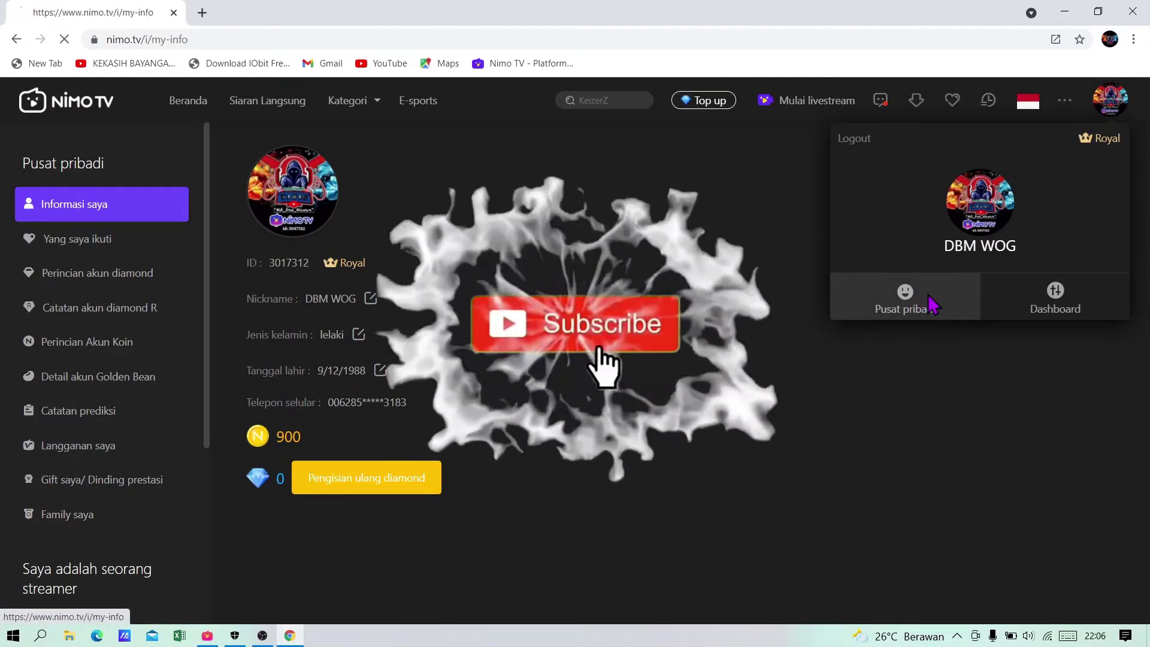
{"action": "mouse_move", "coordinate": [1108, 98]}
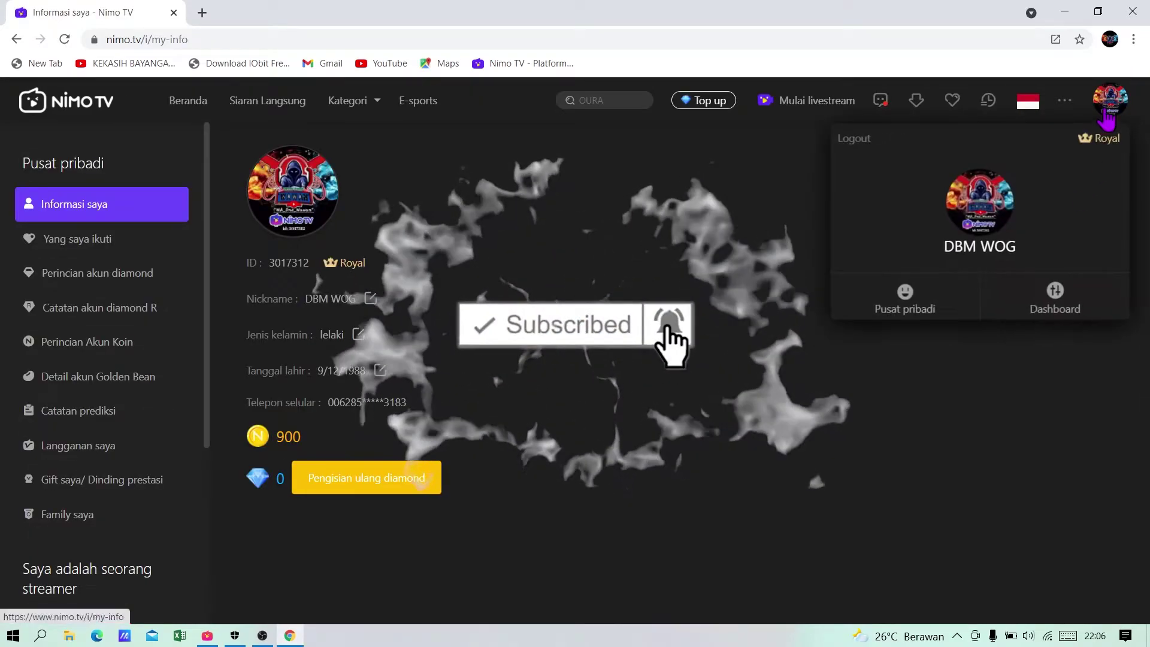
{"action": "left_click", "coordinate": [1053, 299]}
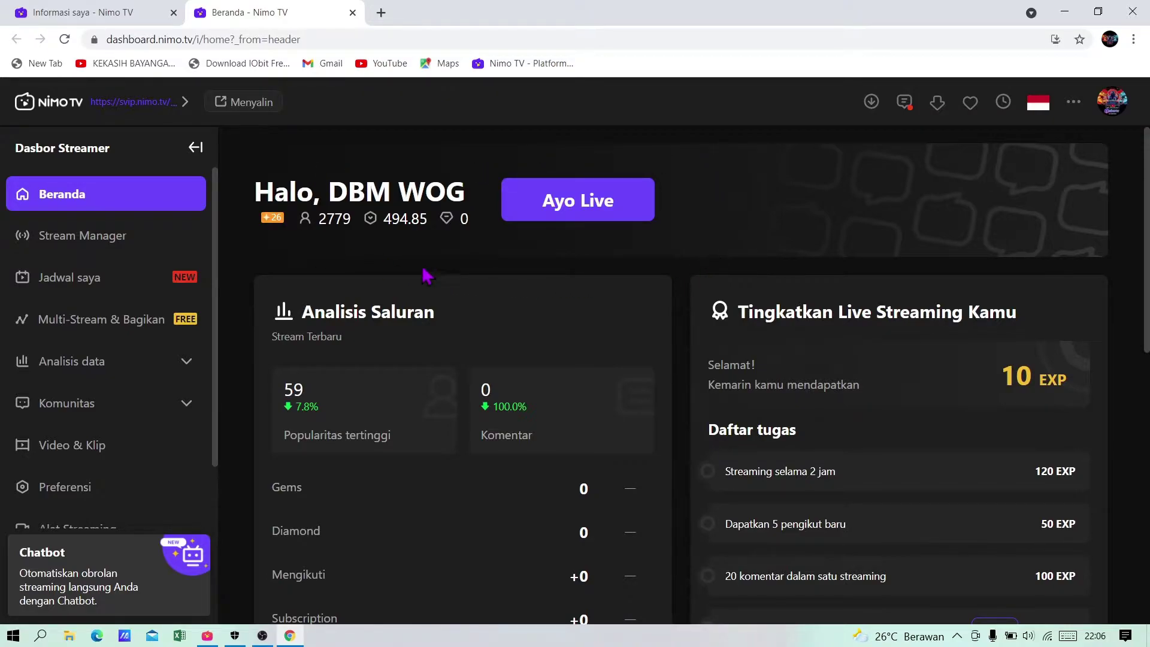
{"action": "left_click", "coordinate": [72, 239]}
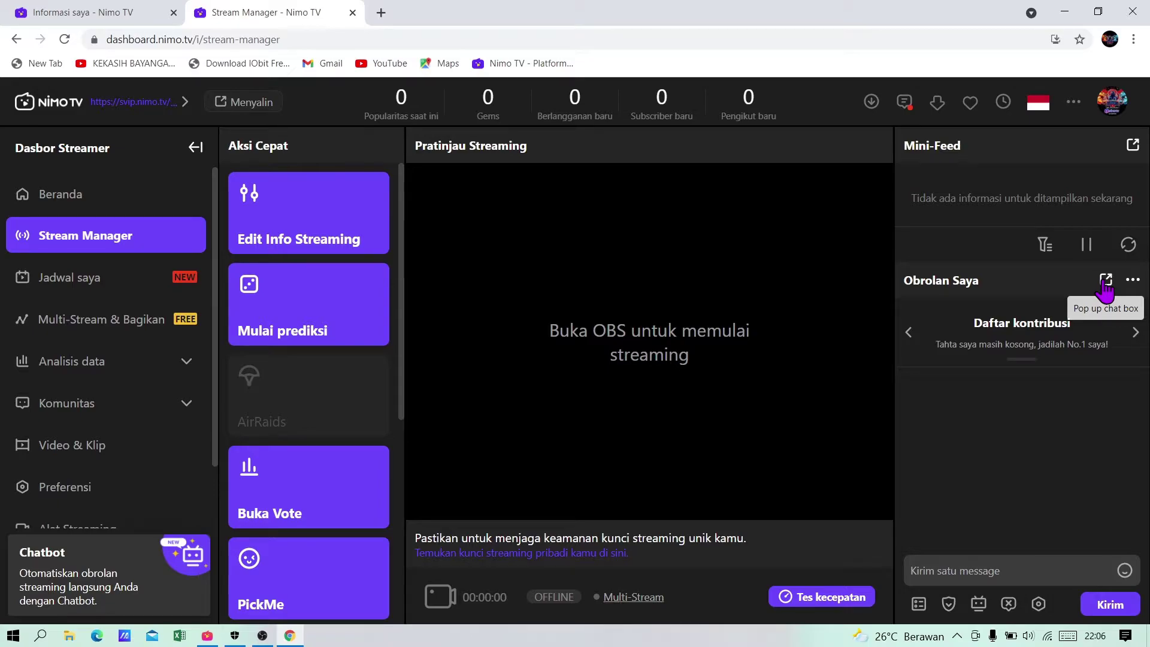
Pop out the Obrolan Saya chat box, copy its full web address, and close the pop-up and minimize the browser
{"action": "left_click", "coordinate": [1105, 281]}
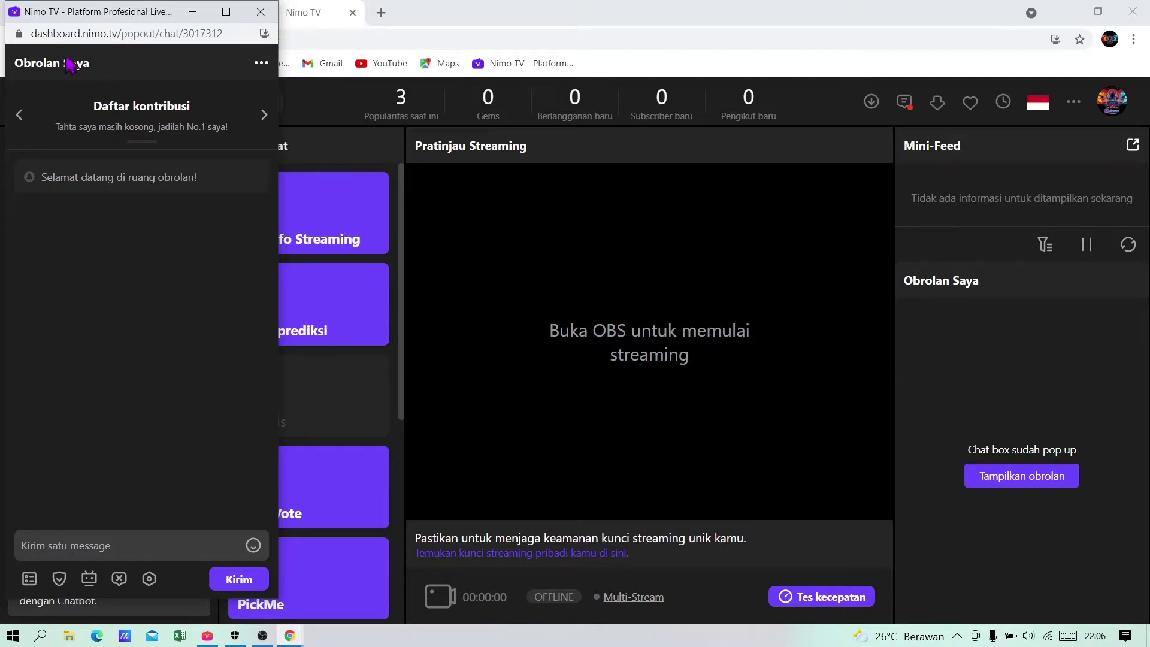
{"action": "left_click", "coordinate": [227, 33]}
{"action": "left_click", "coordinate": [225, 33]}
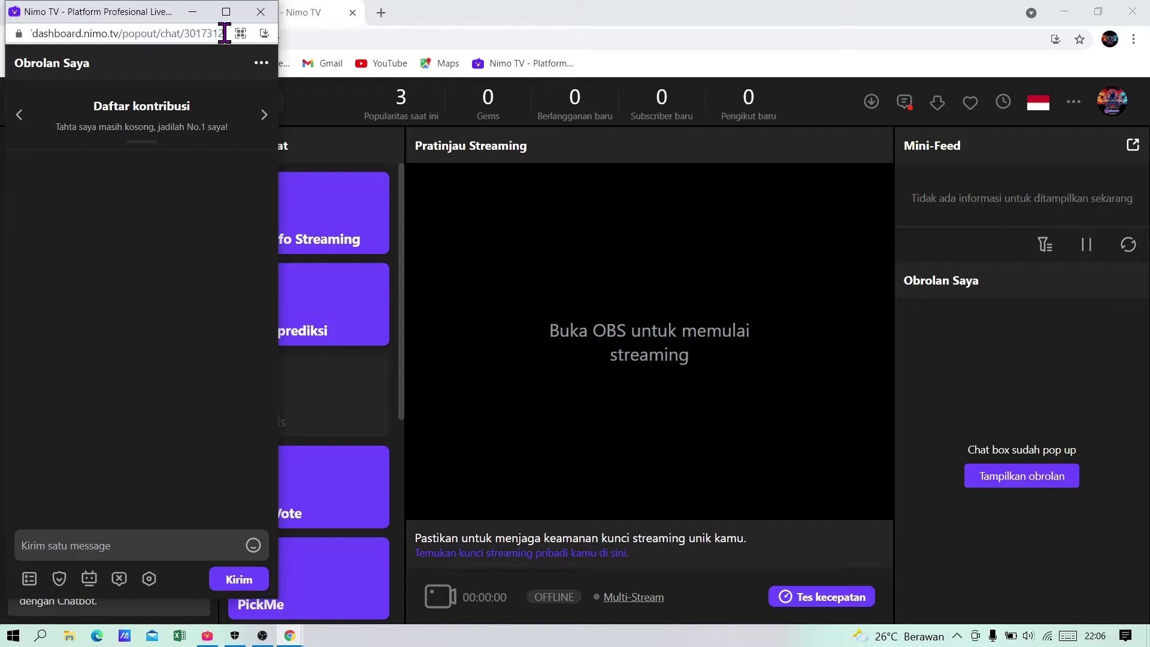
{"action": "double_click", "coordinate": [224, 33]}
{"action": "mouse_move", "coordinate": [45, 34]}
{"action": "left_mouse_down"}
{"action": "mouse_move", "coordinate": [6, 36]}
{"action": "mouse_move", "coordinate": [28, 44]}
{"action": "left_mouse_up"}
{"action": "left_click", "coordinate": [32, 34]}
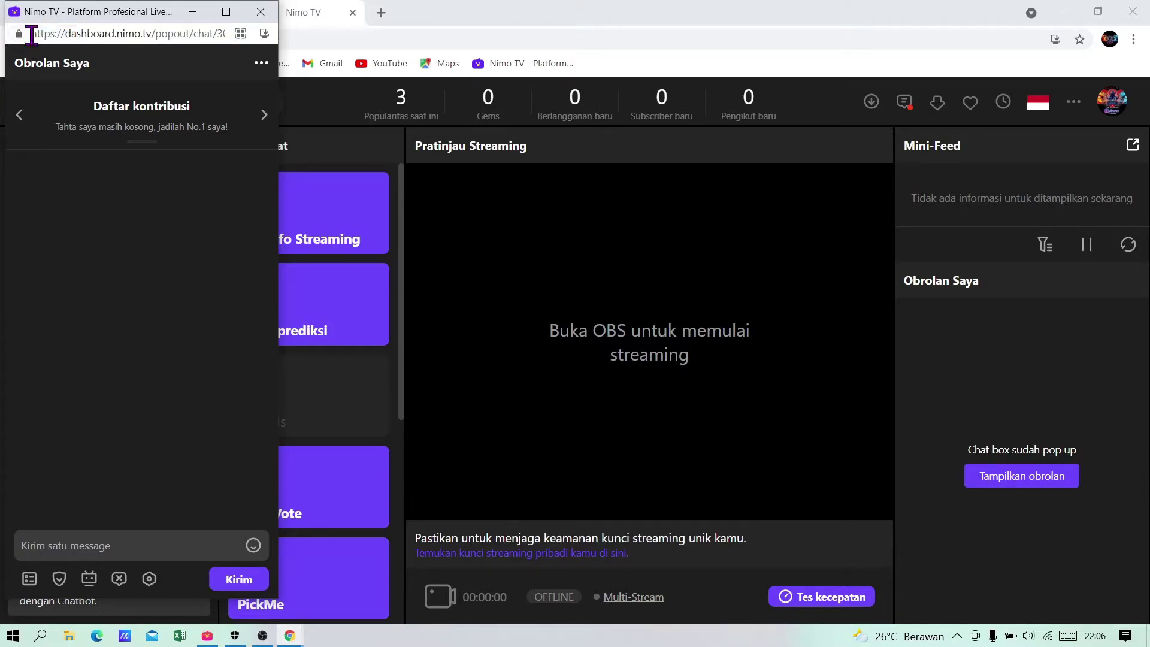
{"action": "left_click_drag", "start_coordinate": [31, 34], "coordinate": [237, 35]}
{"action": "key", "text": "ctrl+c"}
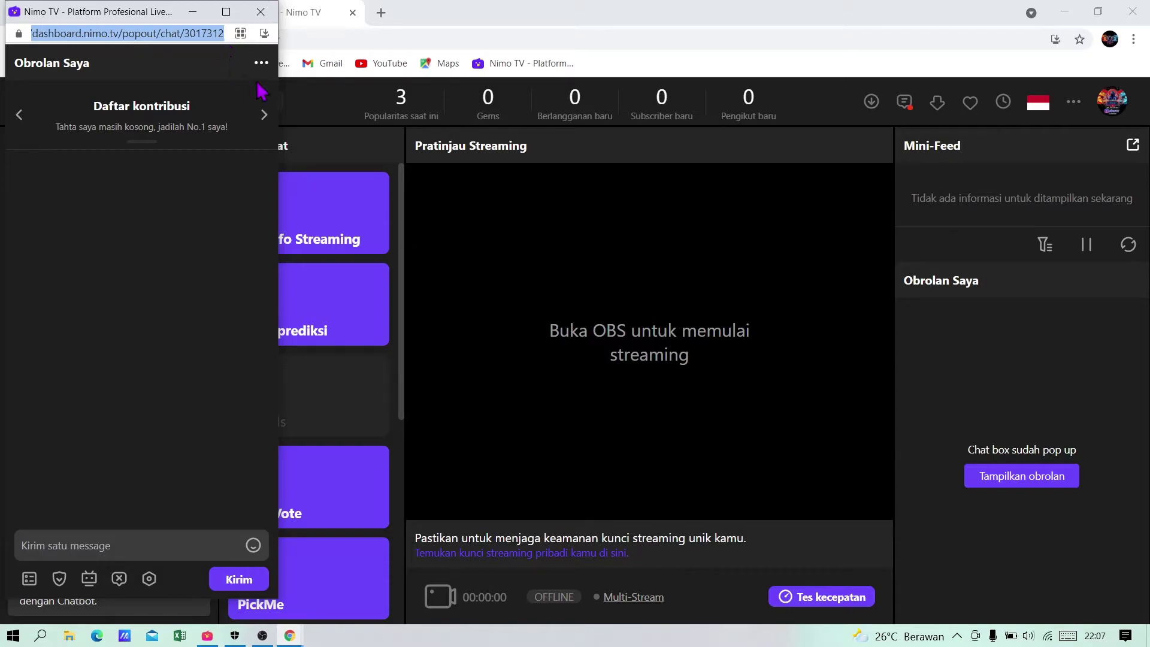
{"action": "left_click", "coordinate": [260, 11]}
{"action": "left_click", "coordinate": [1064, 11]}
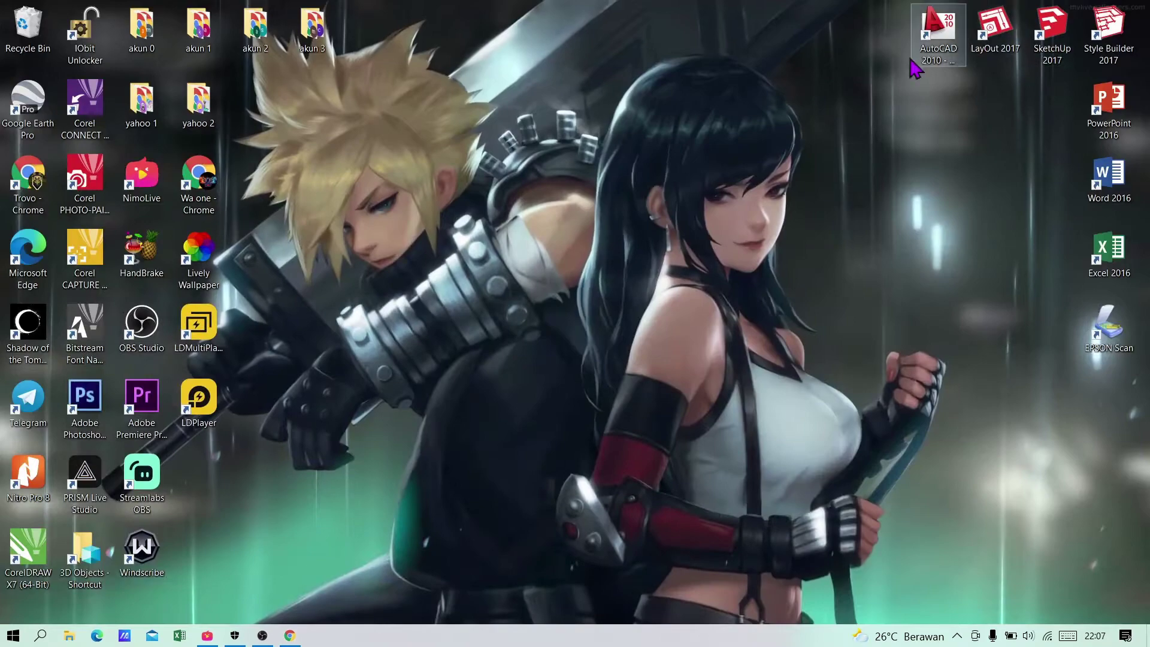
Switch back to Nimo TV for Streamer and add a new Browser source named "chat live"
{"action": "key", "text": "alt+Tab"}
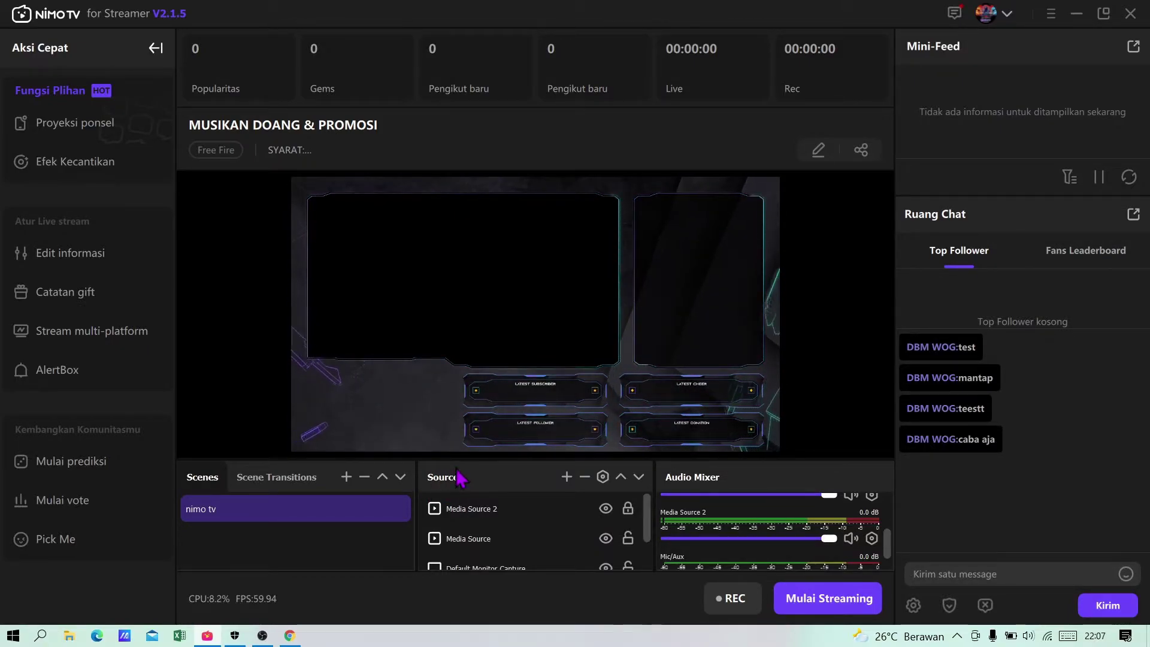
{"action": "left_click", "coordinate": [566, 479]}
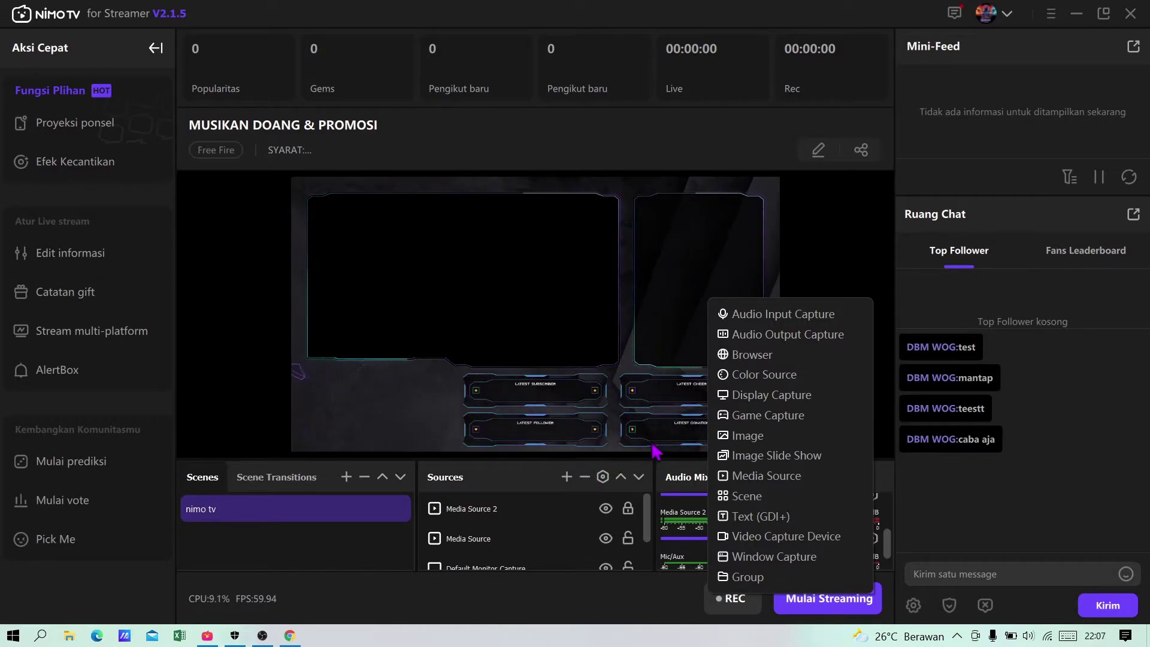
{"action": "left_click", "coordinate": [740, 359]}
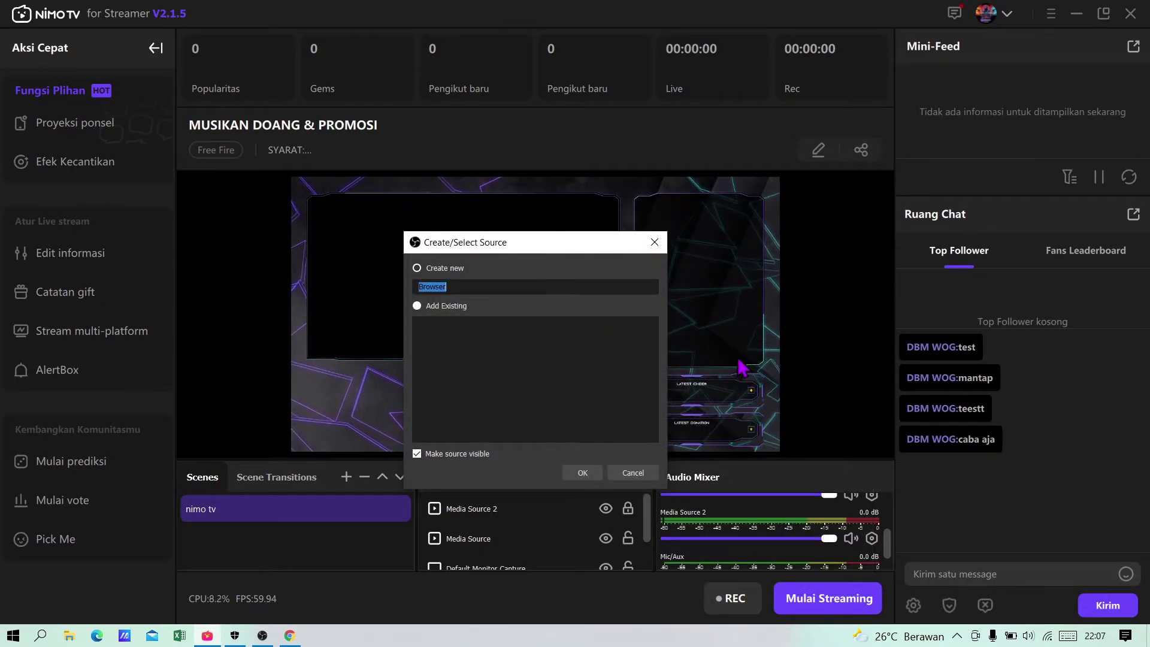
{"action": "type", "text": "chat live"}
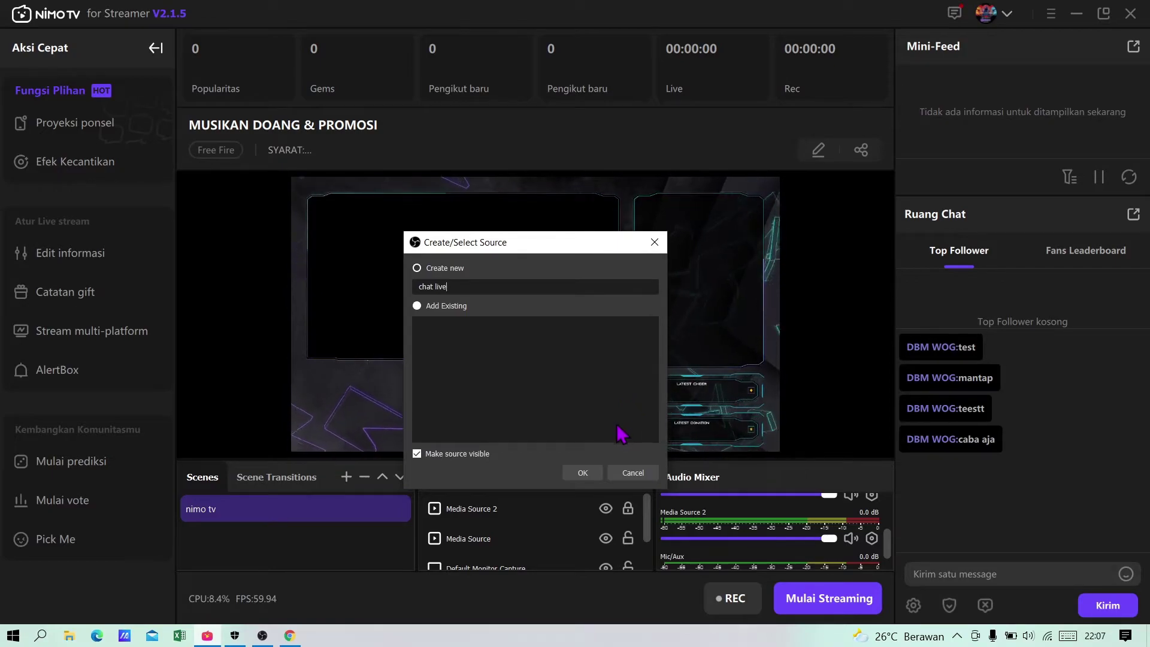
{"action": "left_click", "coordinate": [583, 472]}
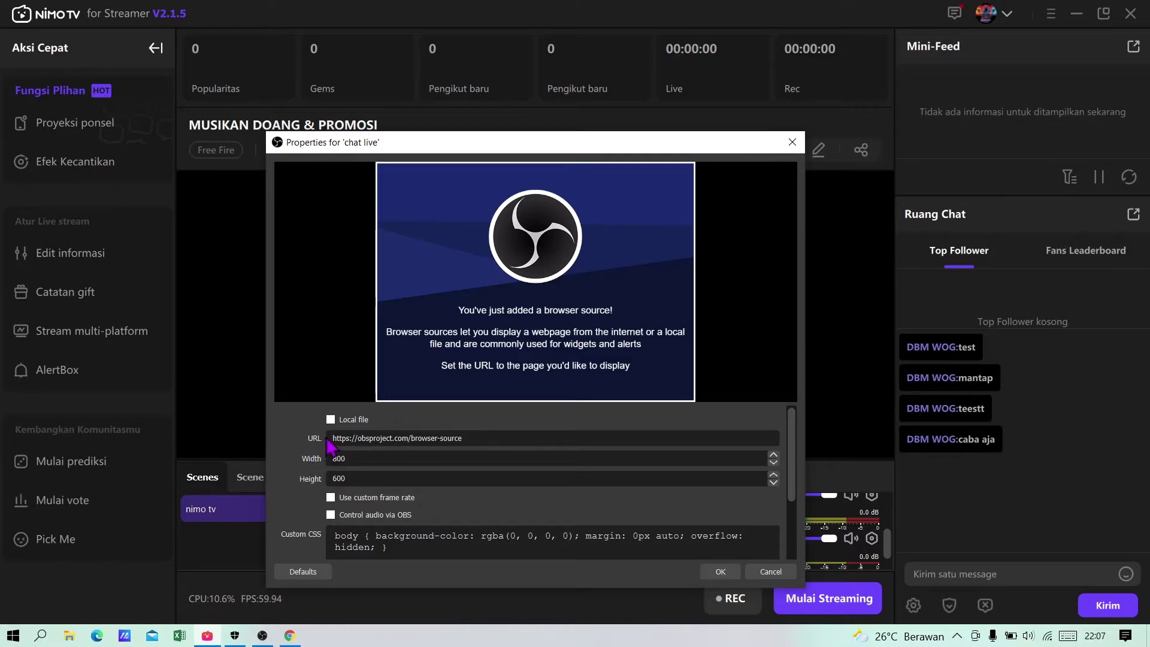
Replace the browser source's default URL with the copied pop-out chat address and accept the properties
{"action": "left_click_drag", "start_coordinate": [329, 437], "coordinate": [510, 458]}
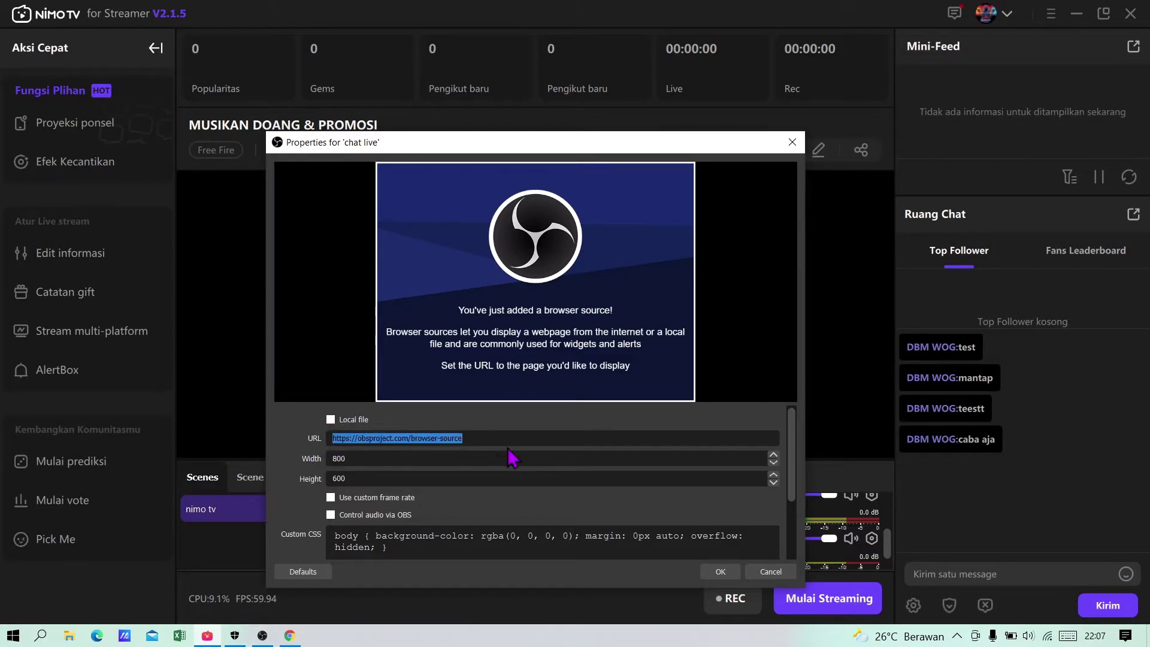
{"action": "key", "text": "BackSpace"}
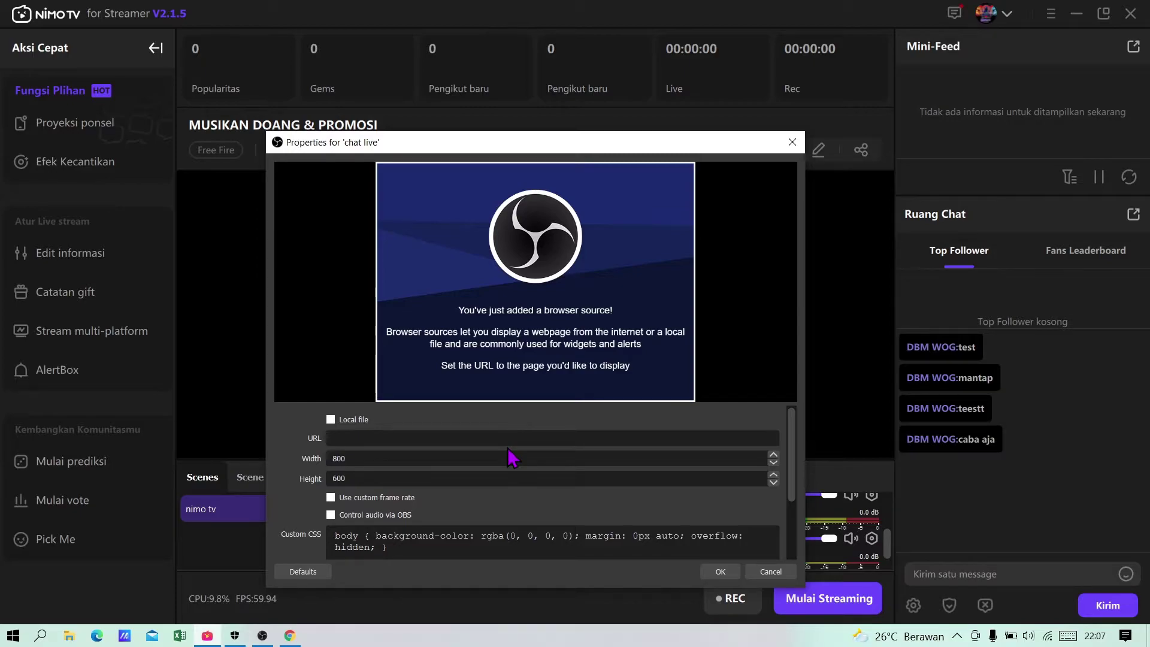
{"action": "key", "text": "ctrl+v"}
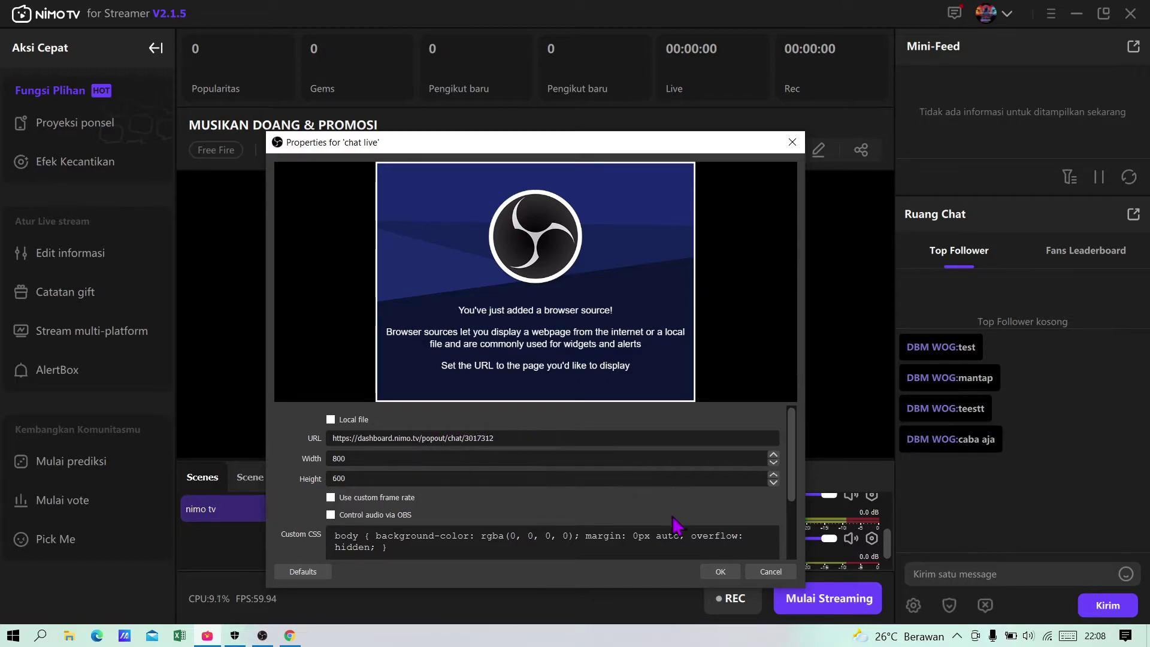
{"action": "left_click", "coordinate": [720, 571]}
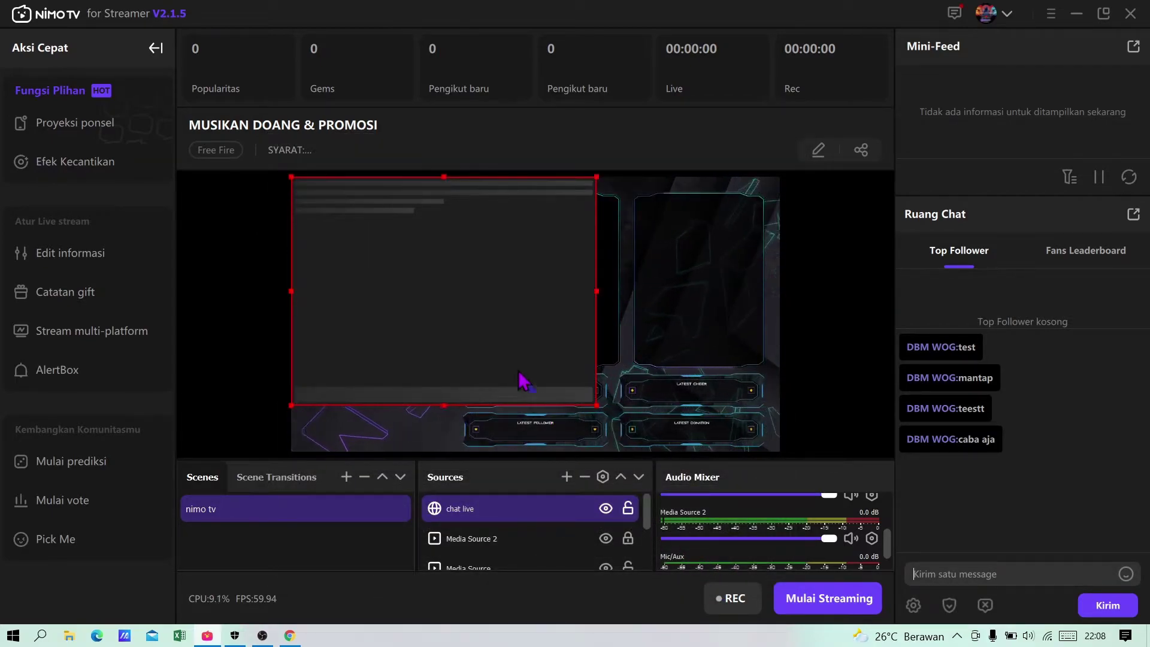
Move the chat live source flush to the upper-right corner of the preview canvas and open its transform settings
{"action": "left_click_drag", "start_coordinate": [441, 360], "coordinate": [625, 348]}
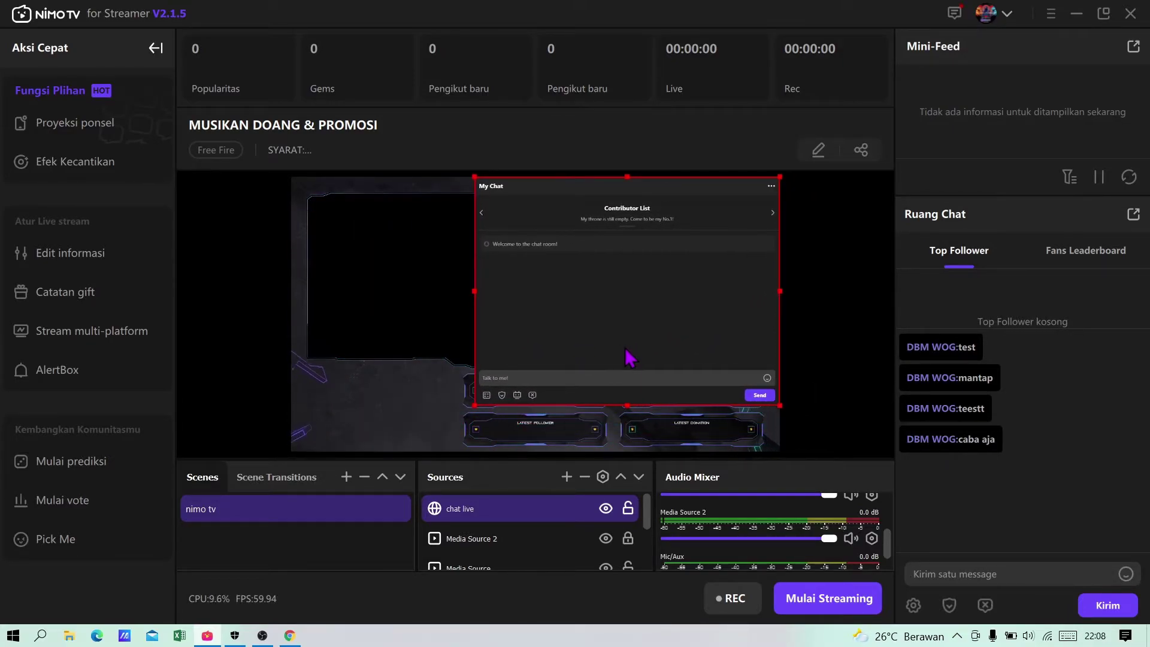
{"action": "right_click", "coordinate": [619, 290]}
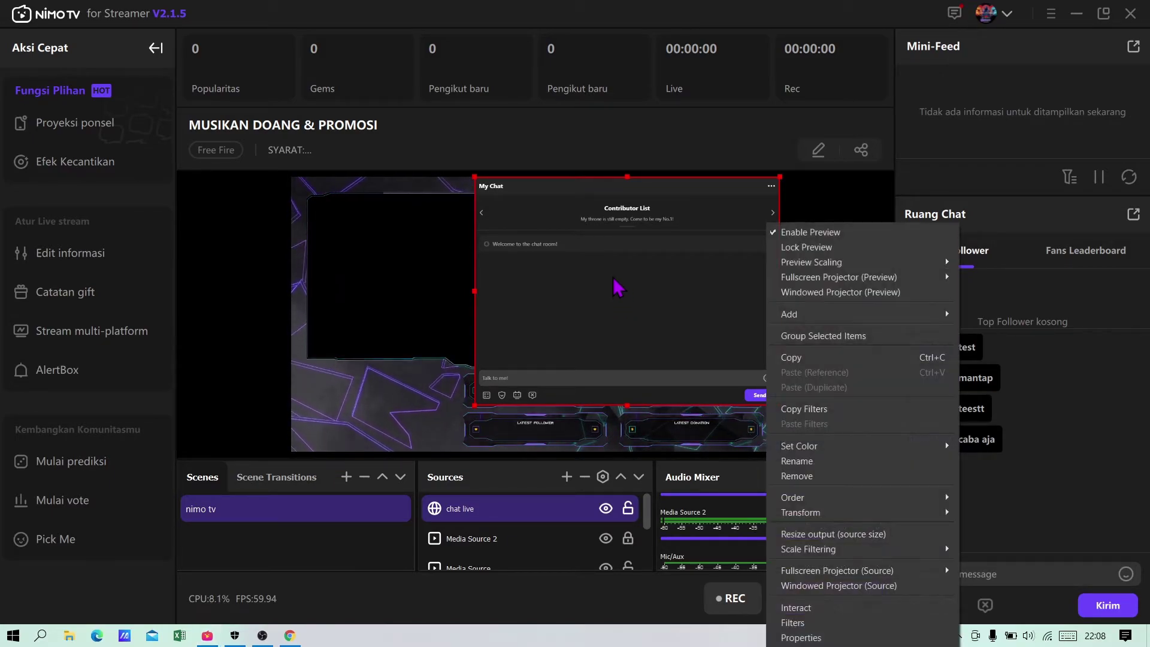
{"action": "left_click", "coordinate": [595, 311]}
{"action": "right_click", "coordinate": [593, 294]}
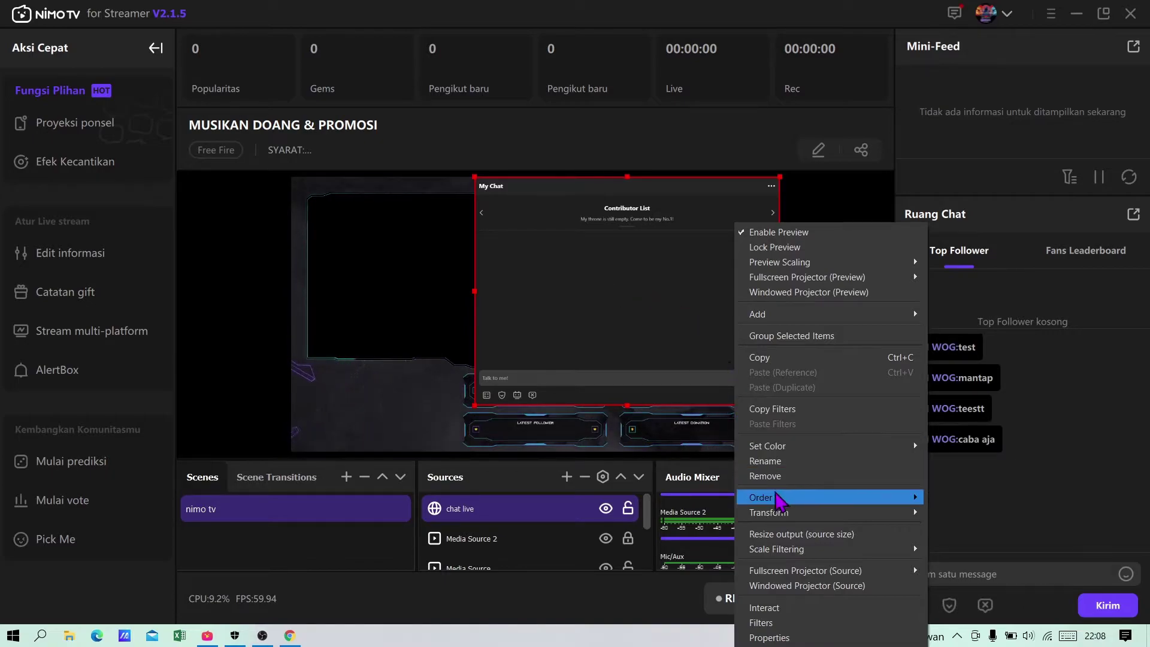
{"action": "mouse_move", "coordinate": [779, 515]}
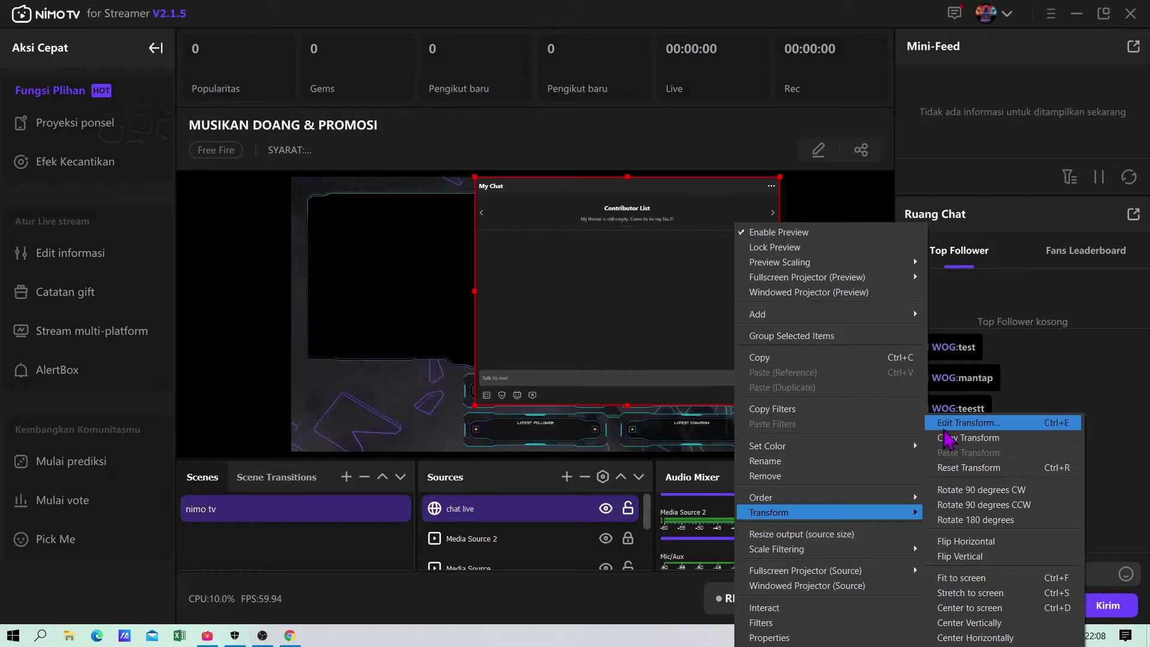
{"action": "left_click", "coordinate": [945, 425]}
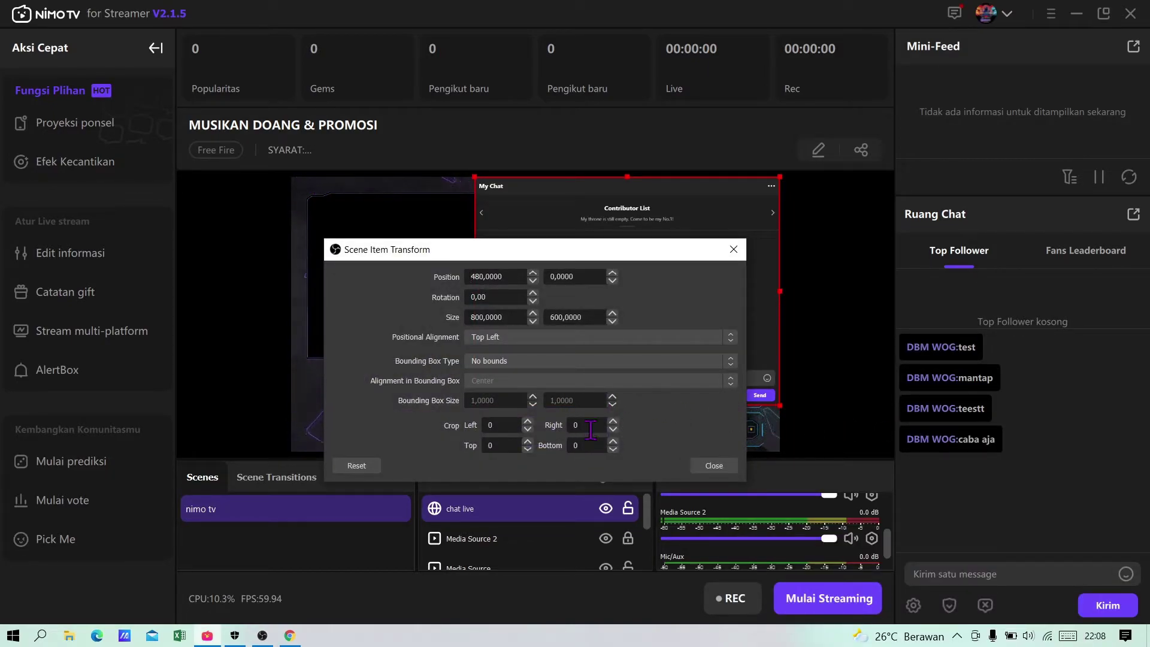
Crop the chat live source by 450 on the right, 100 at the top and 100 at the bottom
{"action": "left_click_drag", "start_coordinate": [586, 425], "coordinate": [566, 425]}
{"action": "type", "text": "450"}
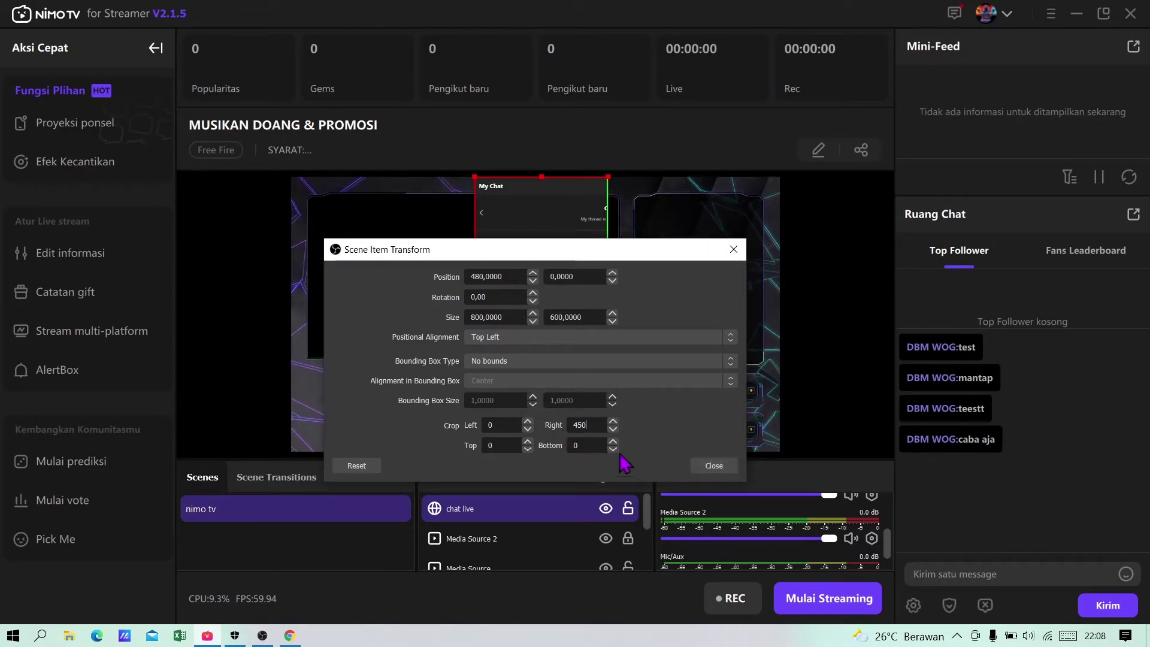
{"action": "left_click_drag", "start_coordinate": [500, 445], "coordinate": [482, 457]}
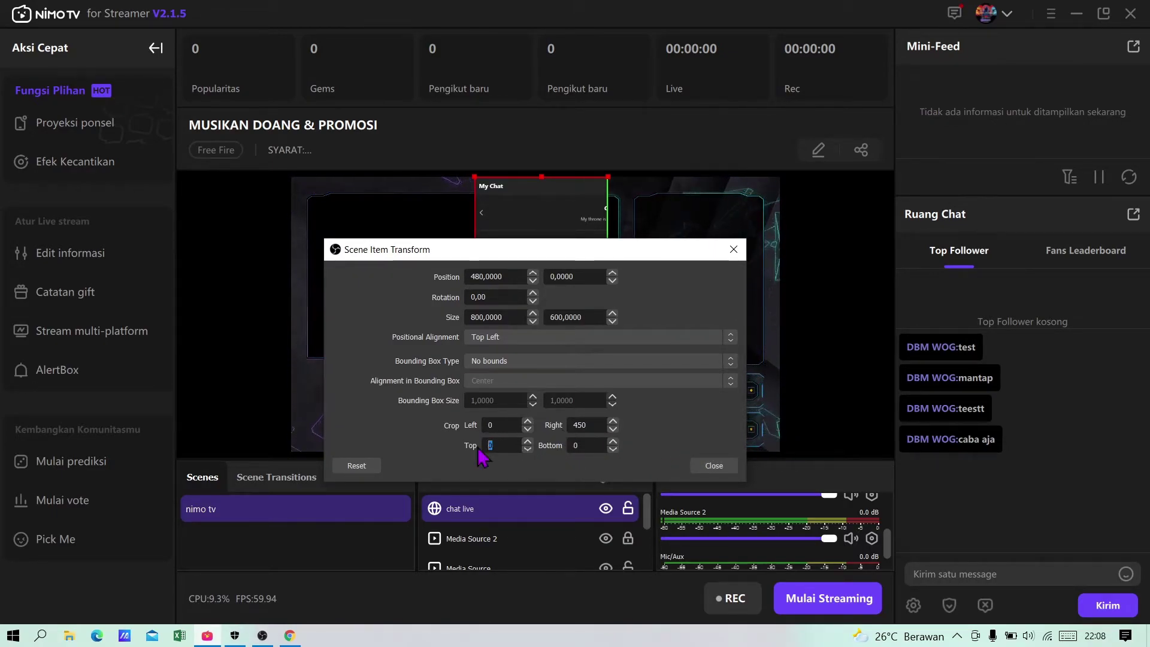
{"action": "type", "text": "100"}
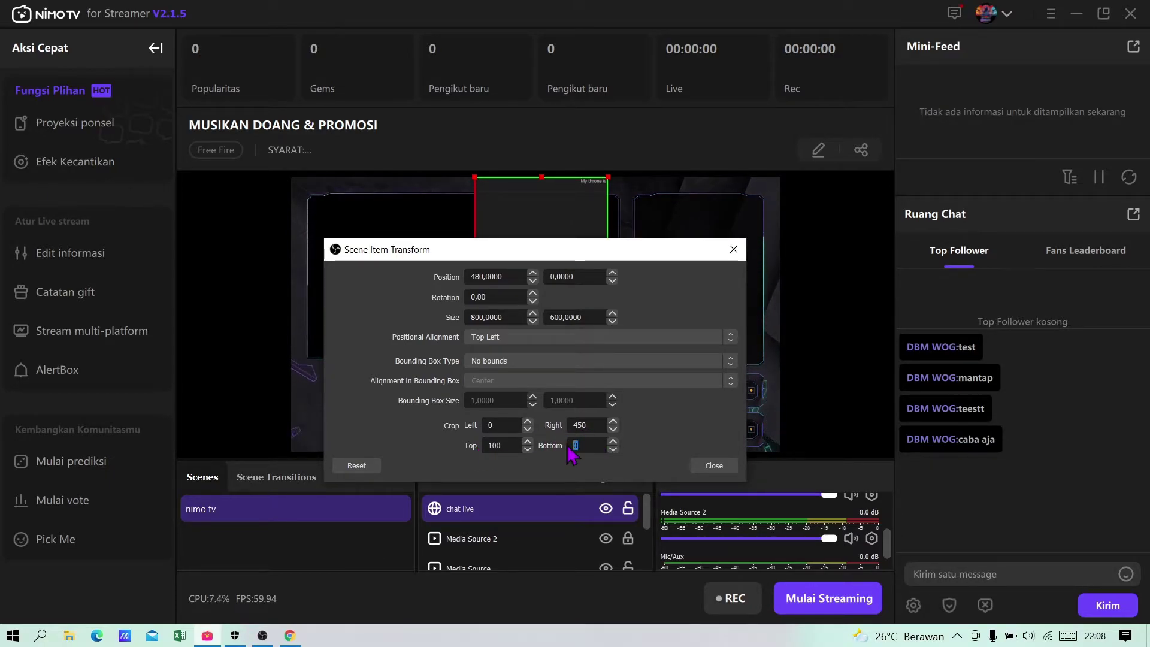
{"action": "left_click", "coordinate": [569, 451]}
{"action": "type", "text": "100"}
{"action": "left_click", "coordinate": [712, 465]}
Place the cropped chat over the overlay's tall right-hand frame and enlarge it to cover the frame's height
{"action": "left_click_drag", "start_coordinate": [541, 278], "coordinate": [698, 297]}
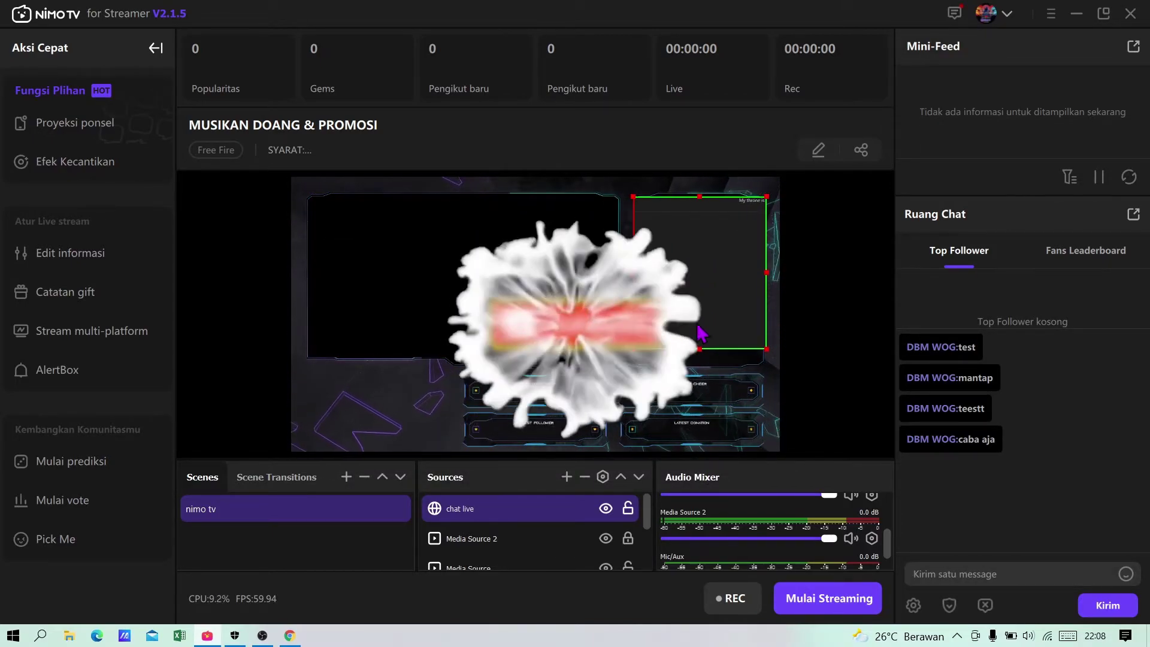
{"action": "left_click_drag", "start_coordinate": [767, 348], "coordinate": [779, 364]}
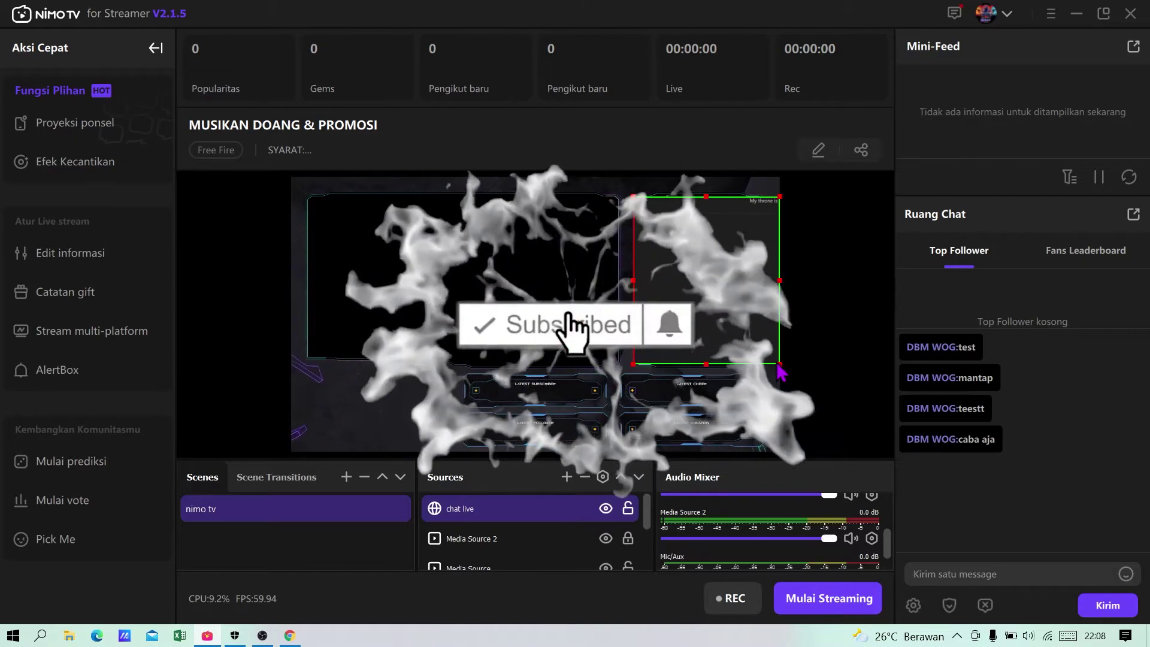
Add a Color Correction effect filter with its default name to the chat live source
{"action": "right_click", "coordinate": [705, 293]}
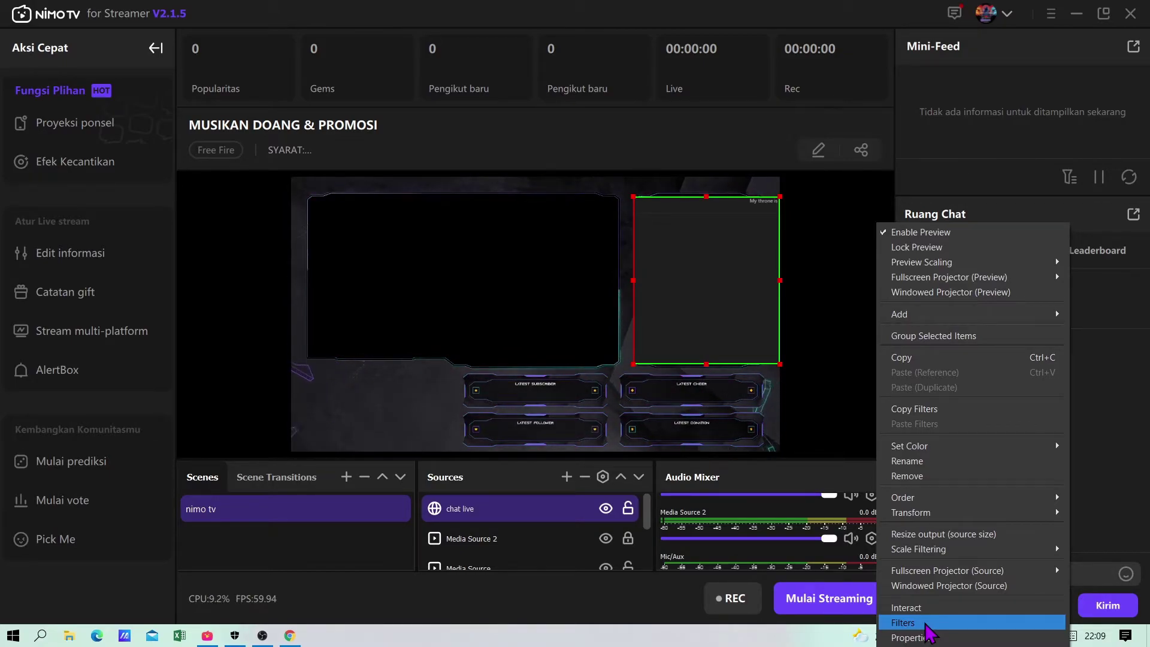
{"action": "left_click", "coordinate": [926, 624]}
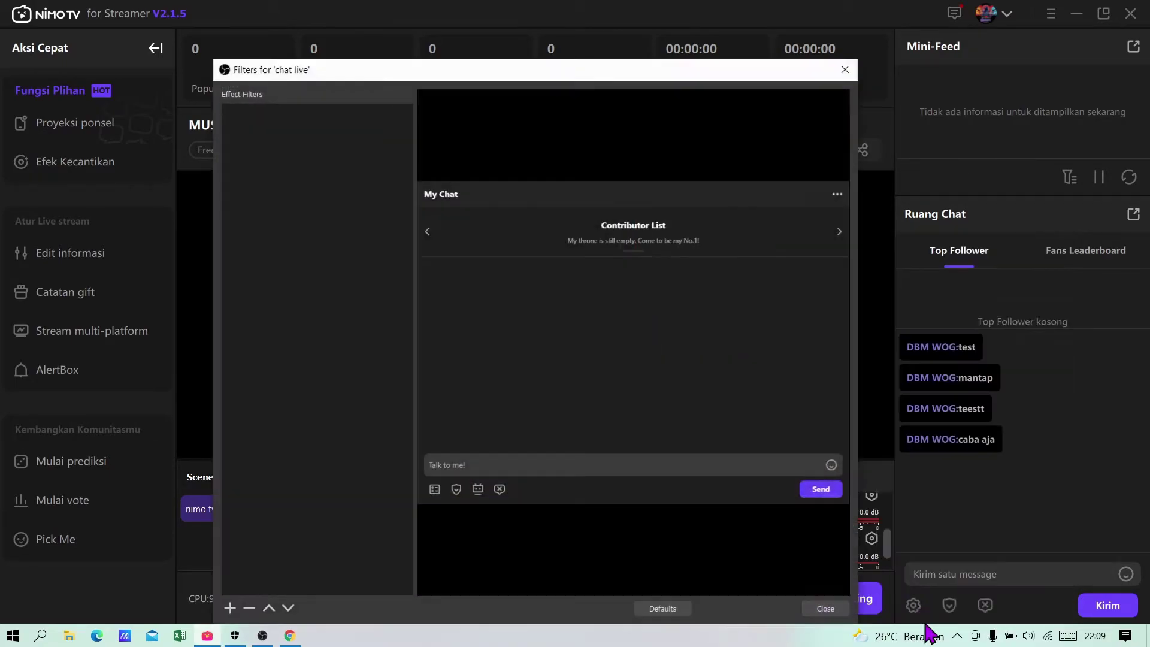
{"action": "left_click", "coordinate": [230, 609]}
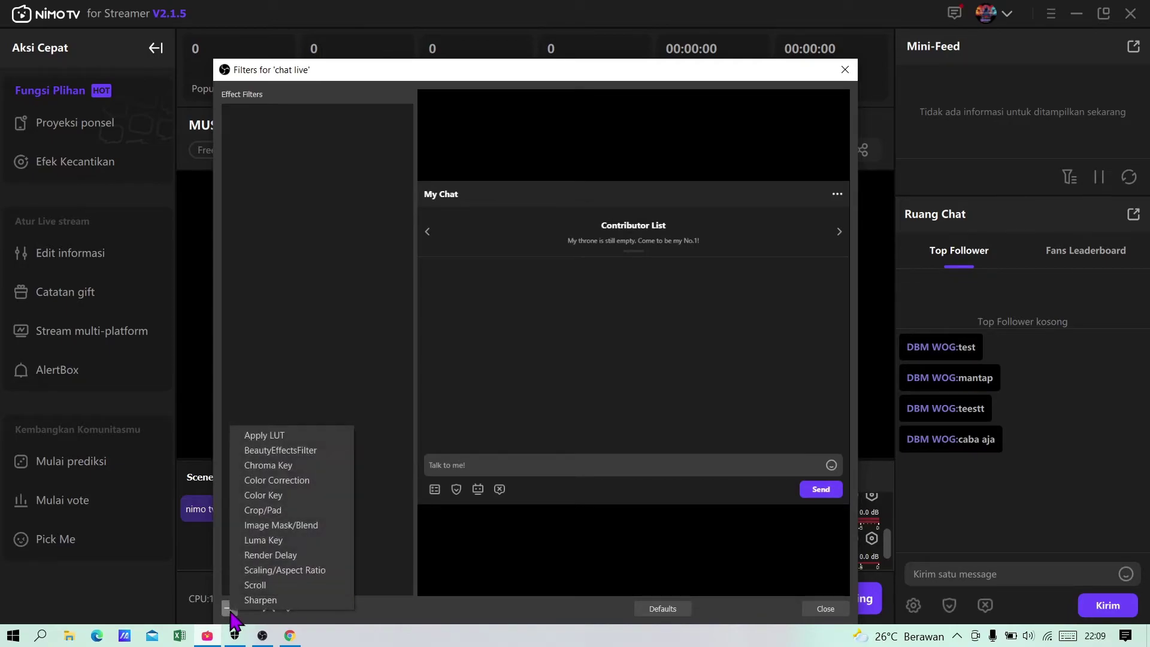
{"action": "left_click", "coordinate": [254, 481]}
{"action": "left_click", "coordinate": [509, 398]}
Darken the chat in the Color Correction filter with gamma at -2.46 and contrast at -0.02
{"action": "left_click_drag", "start_coordinate": [590, 72], "coordinate": [443, 63]}
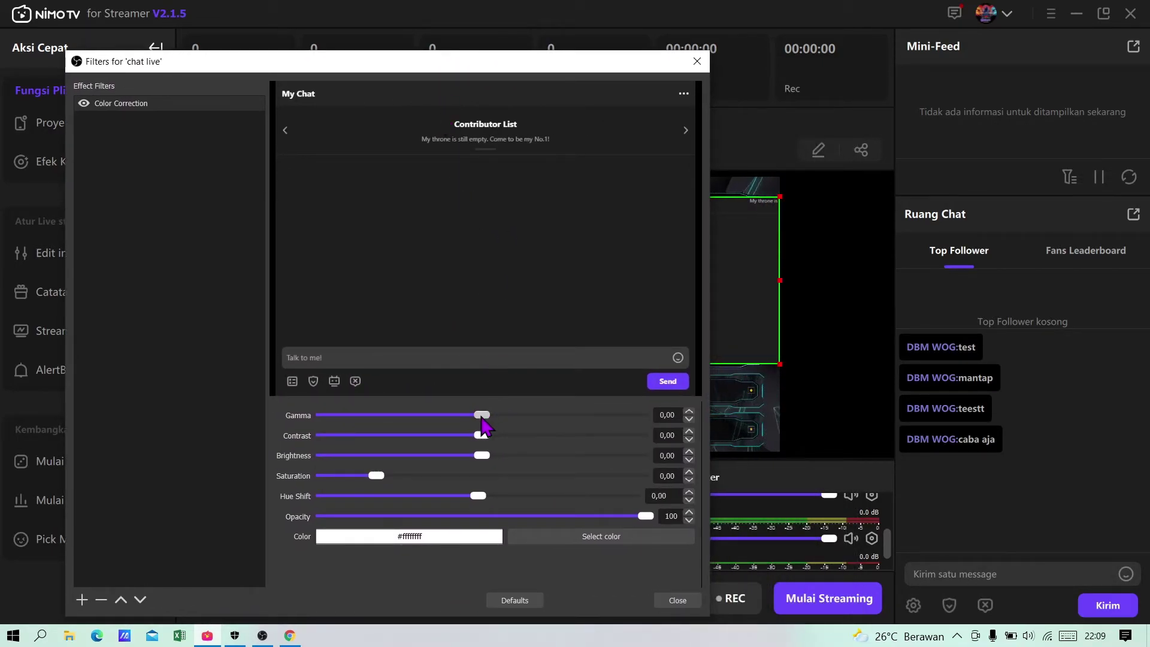
{"action": "left_click_drag", "start_coordinate": [482, 418], "coordinate": [429, 418]}
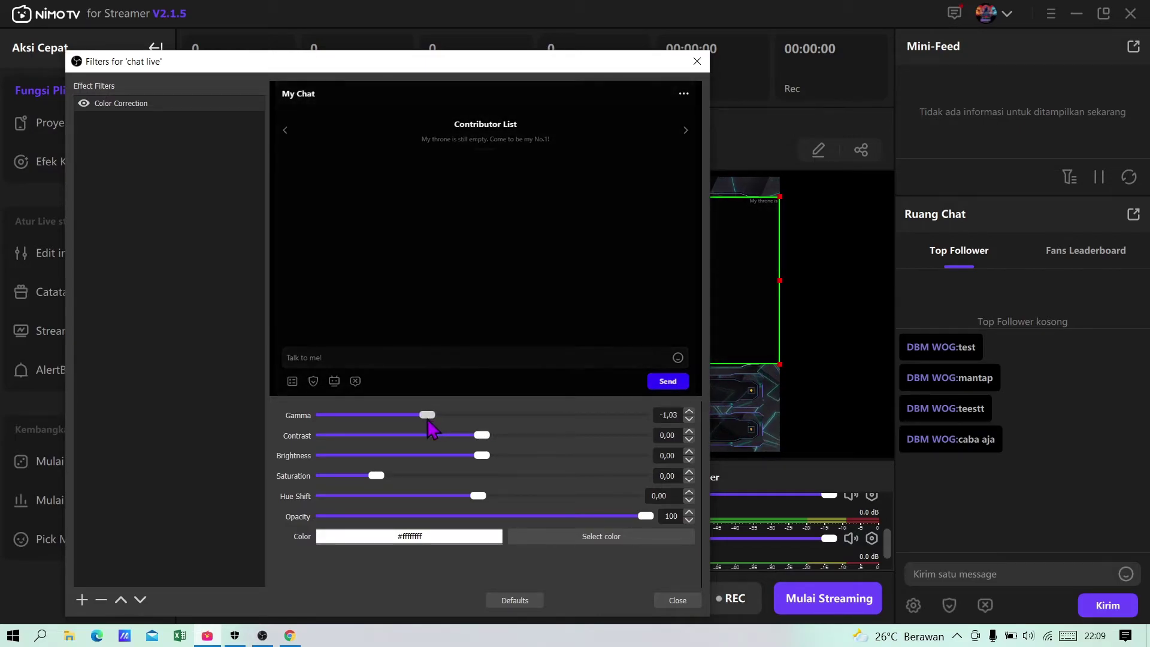
{"action": "mouse_move", "coordinate": [340, 424]}
{"action": "left_mouse_down"}
{"action": "mouse_move", "coordinate": [329, 424]}
{"action": "mouse_move", "coordinate": [373, 427]}
{"action": "mouse_move", "coordinate": [353, 425]}
{"action": "left_mouse_up"}
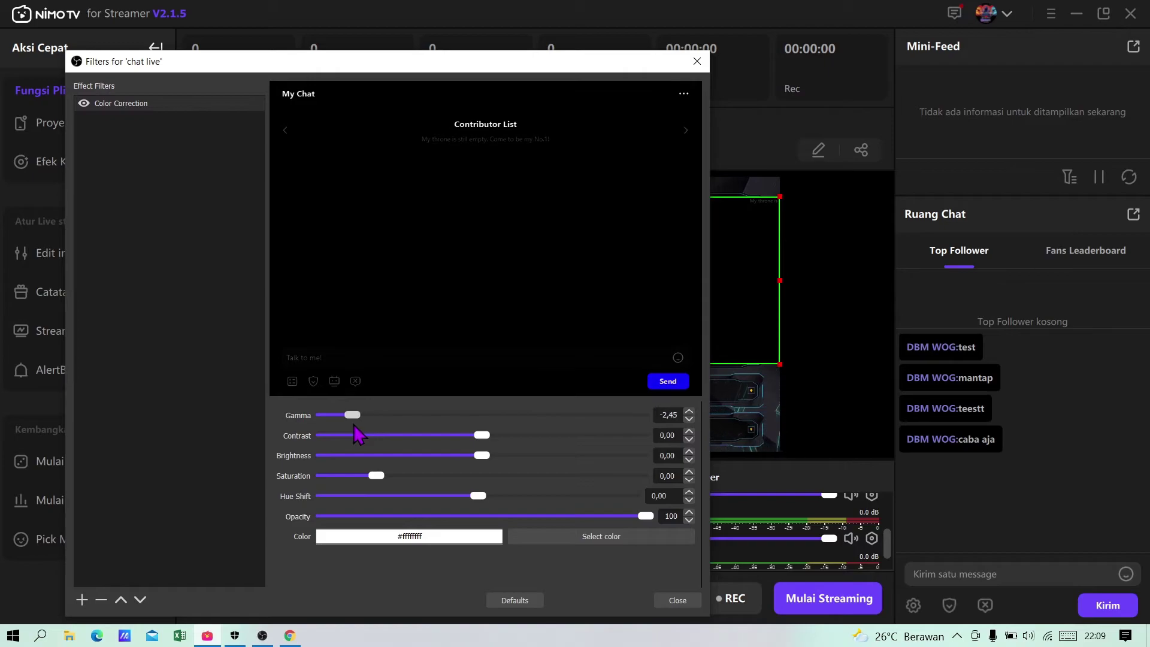
{"action": "mouse_move", "coordinate": [482, 437]}
{"action": "left_mouse_down"}
{"action": "mouse_move", "coordinate": [411, 439]}
{"action": "mouse_move", "coordinate": [482, 443]}
{"action": "left_mouse_up"}
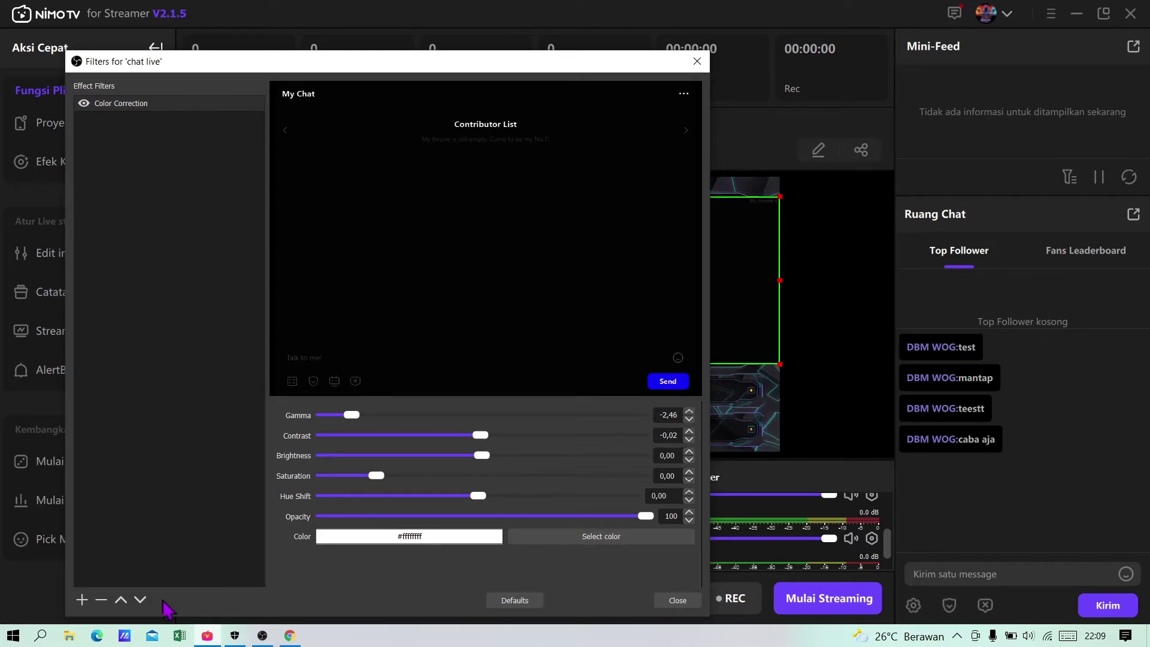
Add a Luma Key filter to the chat source with Luma Min at 0.03 and close the filters
{"action": "left_click", "coordinate": [82, 599]}
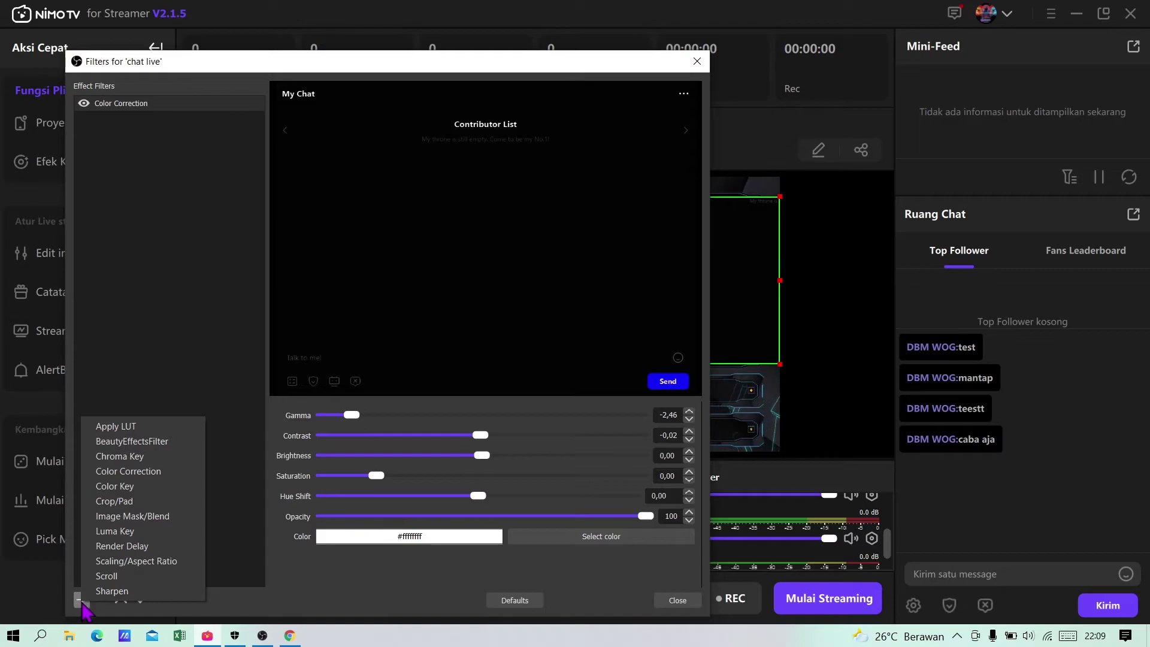
{"action": "left_click", "coordinate": [138, 531]}
{"action": "left_click", "coordinate": [359, 389]}
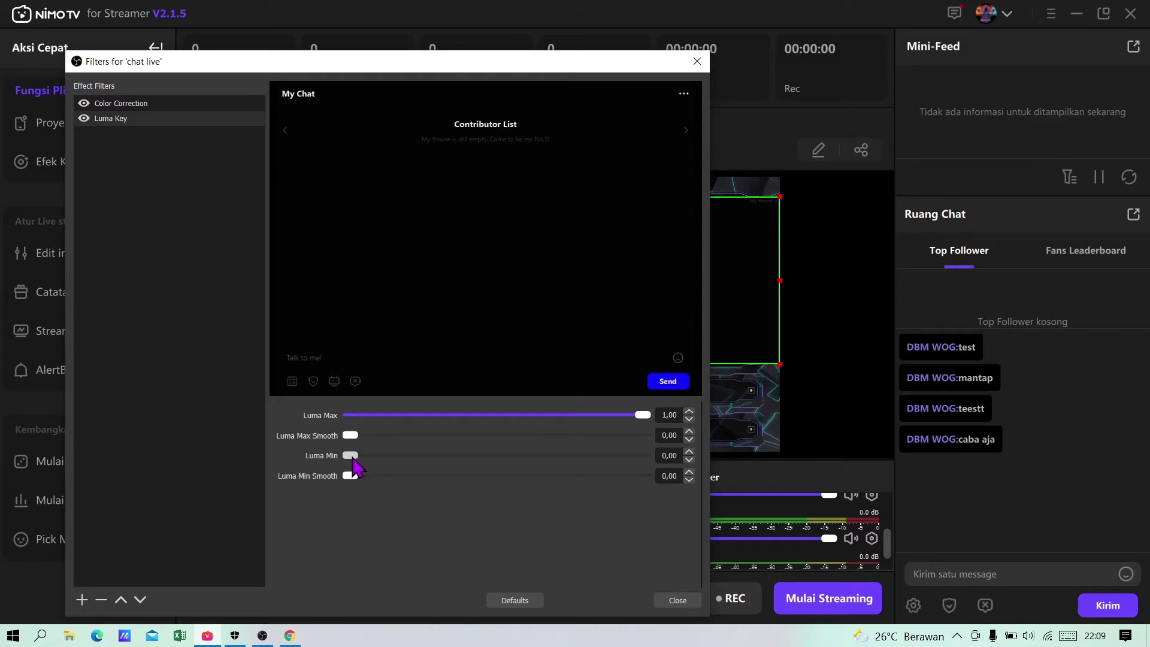
{"action": "left_click_drag", "start_coordinate": [353, 458], "coordinate": [363, 461]}
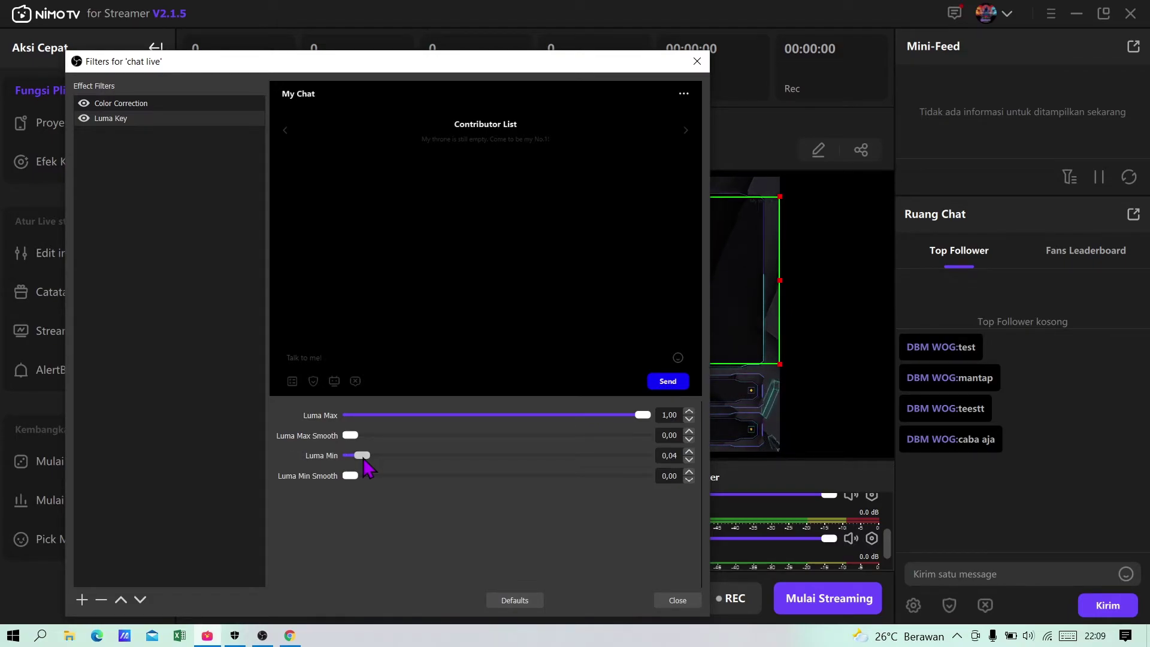
{"action": "left_click_drag", "start_coordinate": [363, 460], "coordinate": [361, 460]}
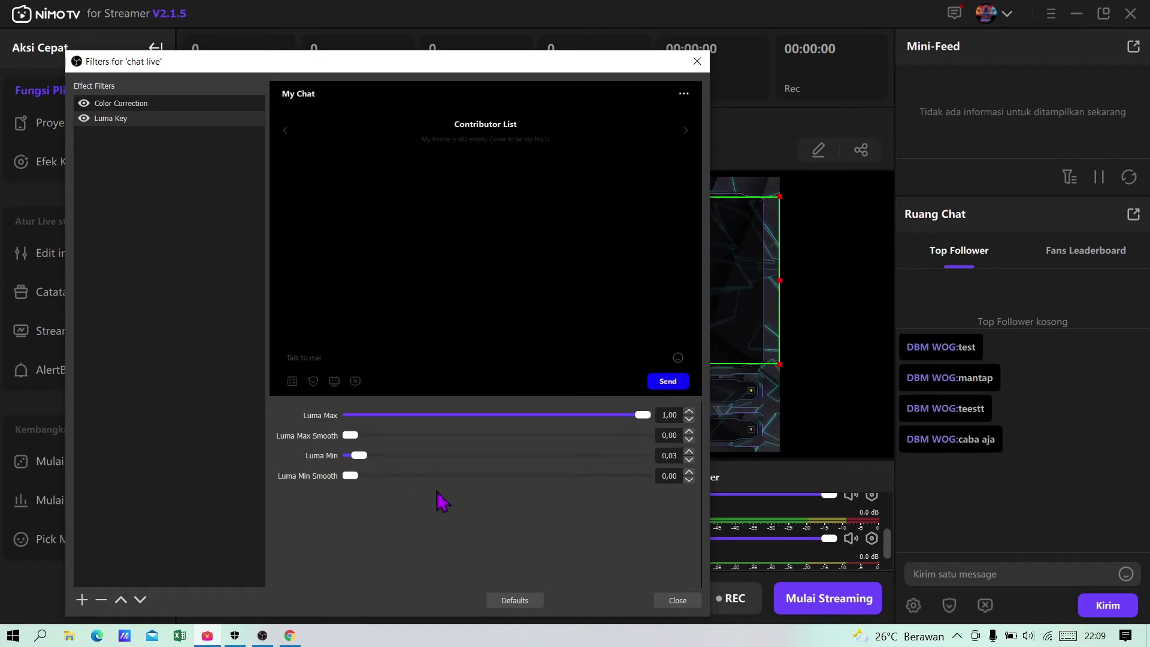
{"action": "left_click", "coordinate": [674, 601]}
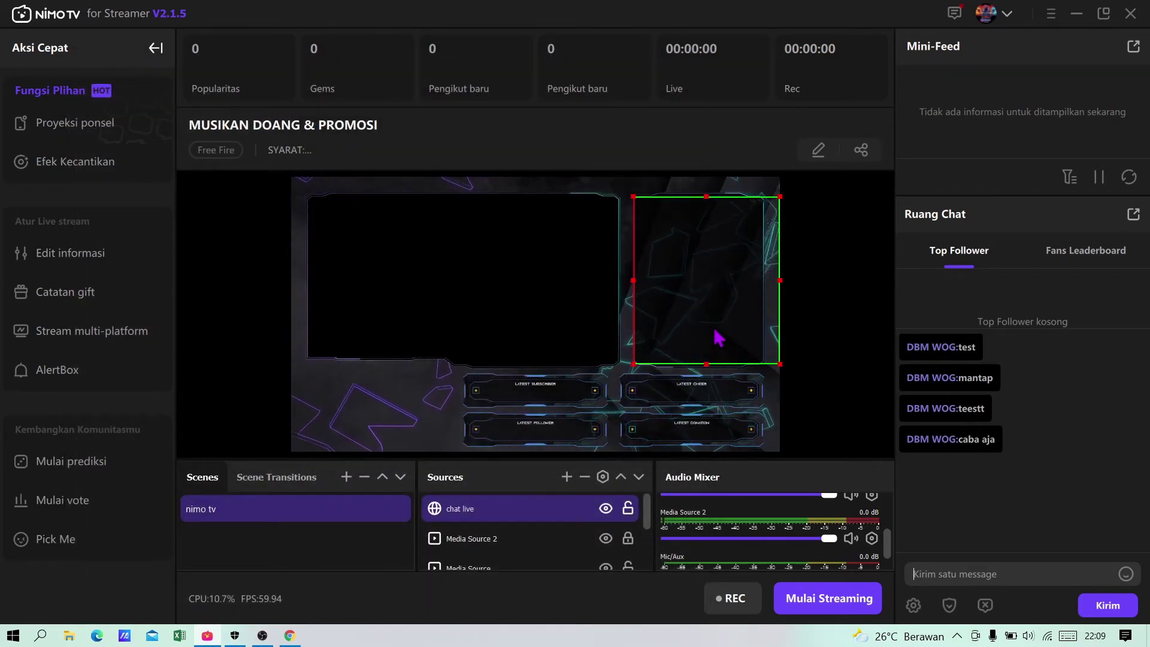
Send the test message "testtt" in the chat room and deselect the chat source to check the overlay
{"action": "left_click", "coordinate": [825, 329]}
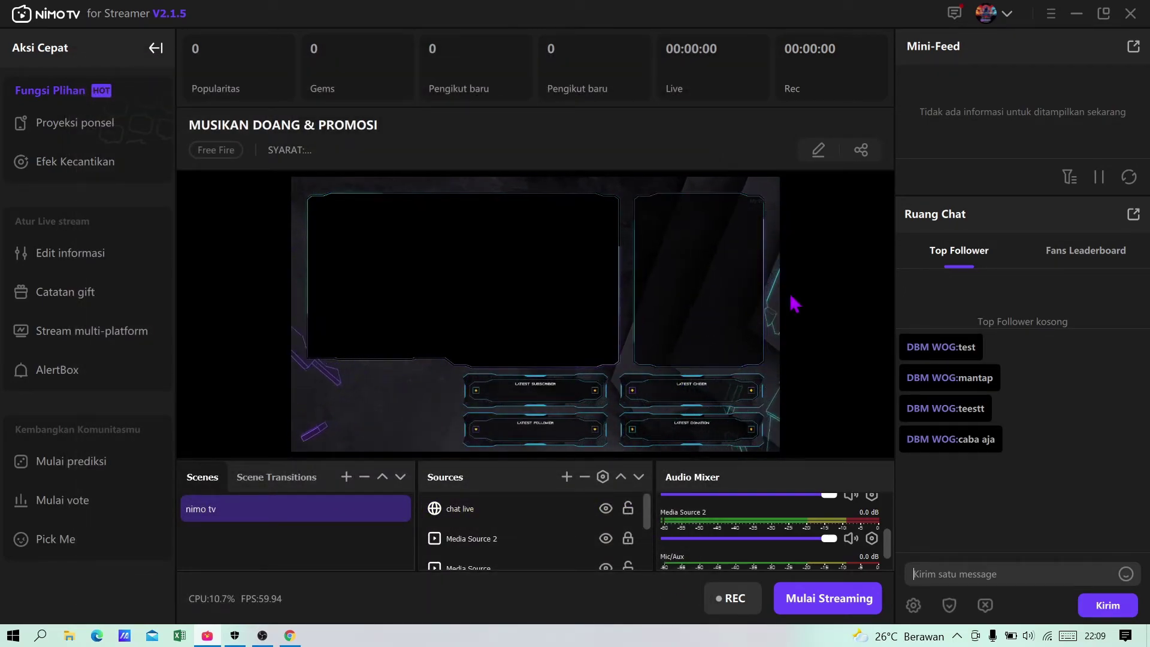
{"action": "left_click", "coordinate": [736, 303]}
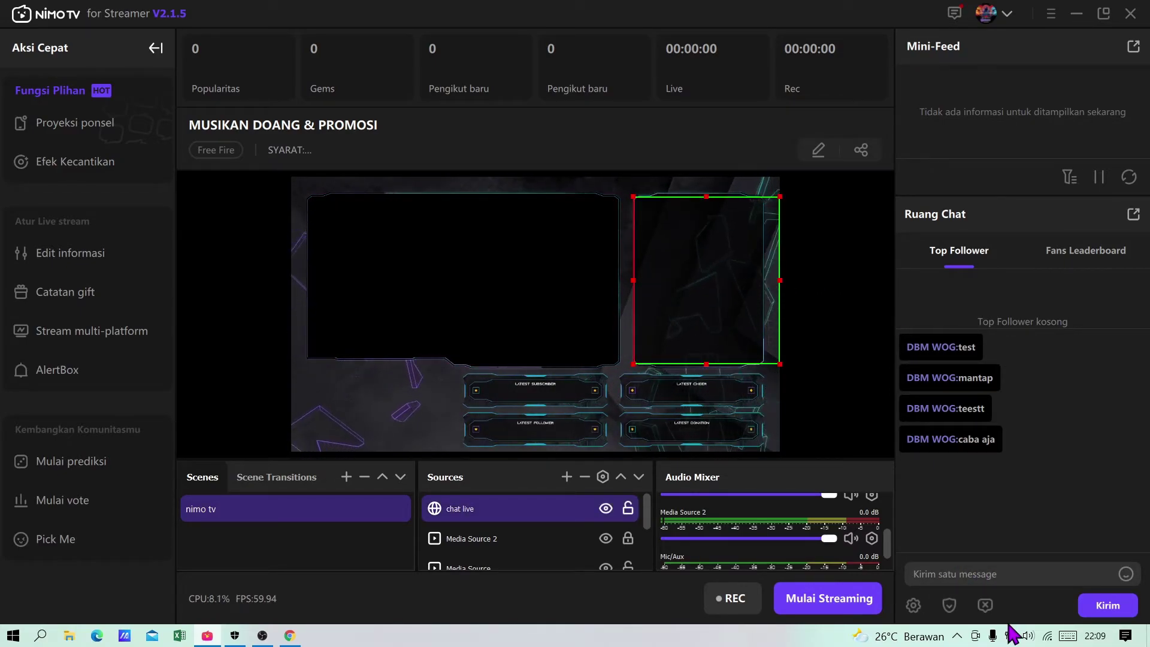
{"action": "type", "text": "testtt"}
{"action": "key", "text": "Return"}
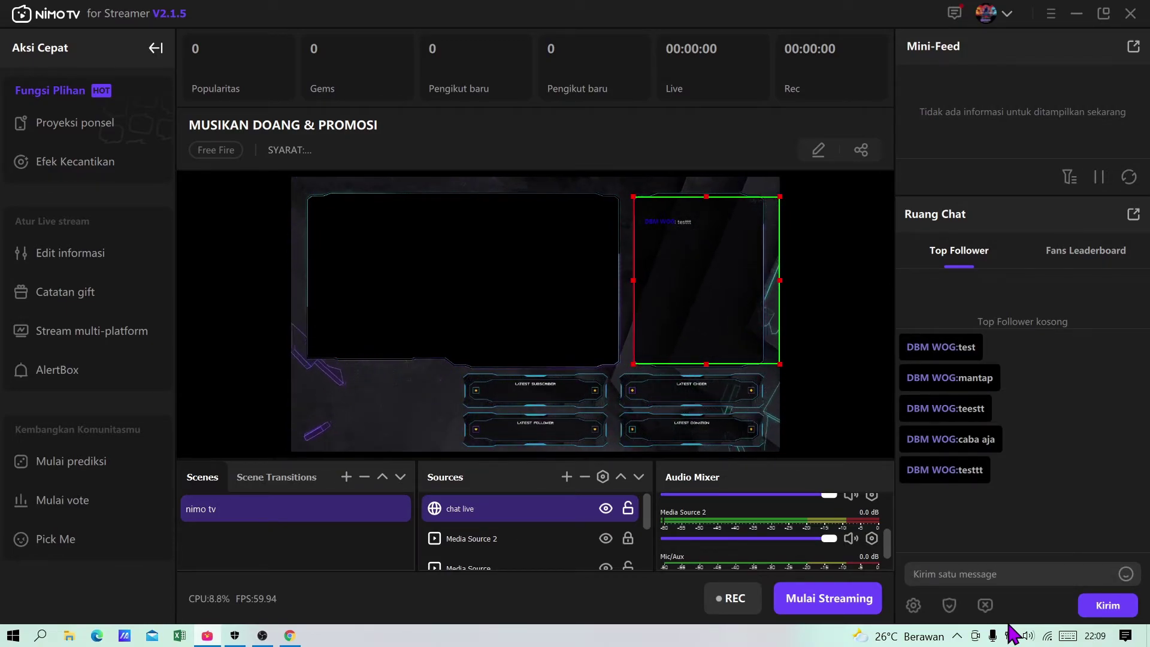
{"action": "left_click", "coordinate": [856, 383]}
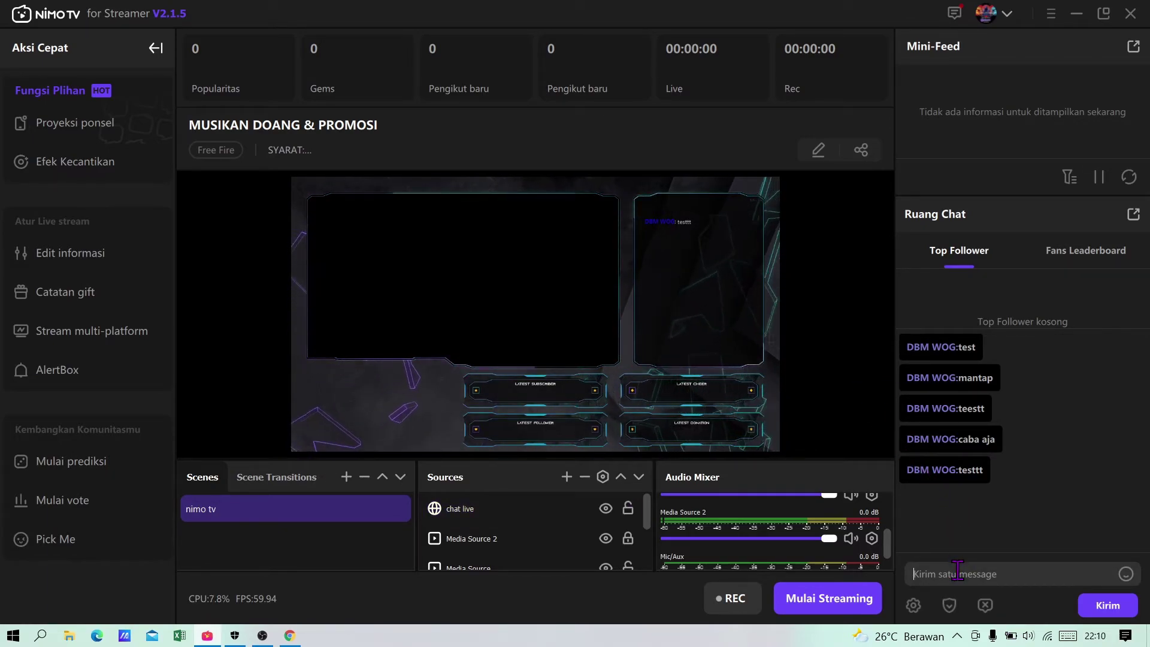
Send a second chat room message reading "hallo kawan"
{"action": "type", "text": "hallo"}
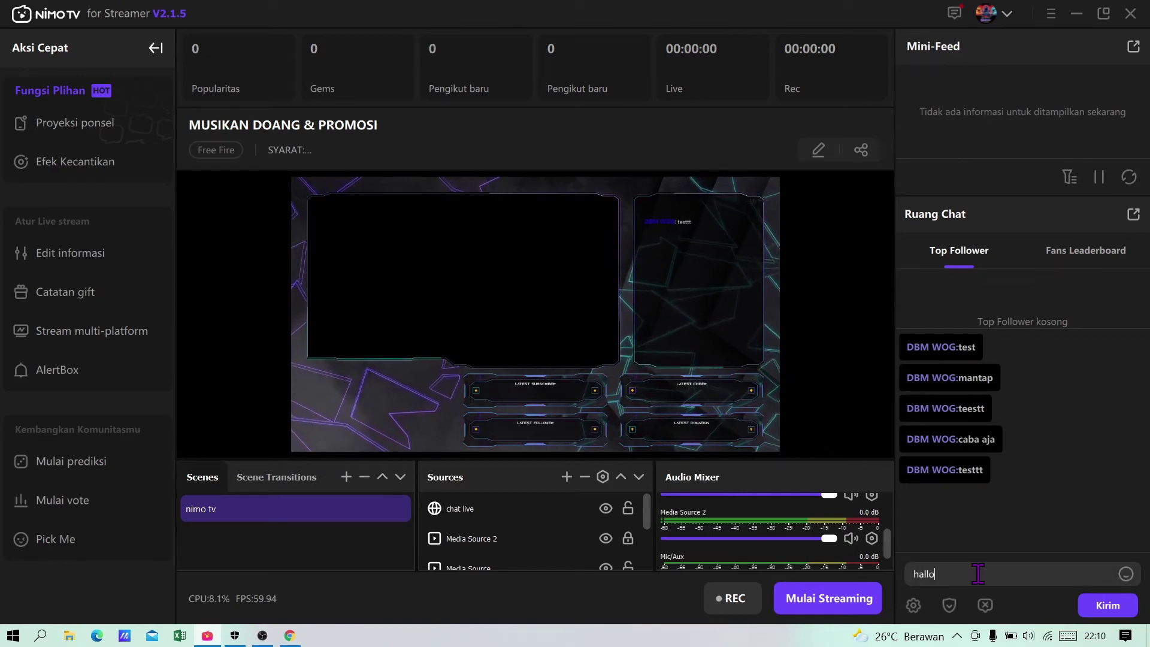
{"action": "type", "text": " bang"}
{"action": "key", "text": "Return"}
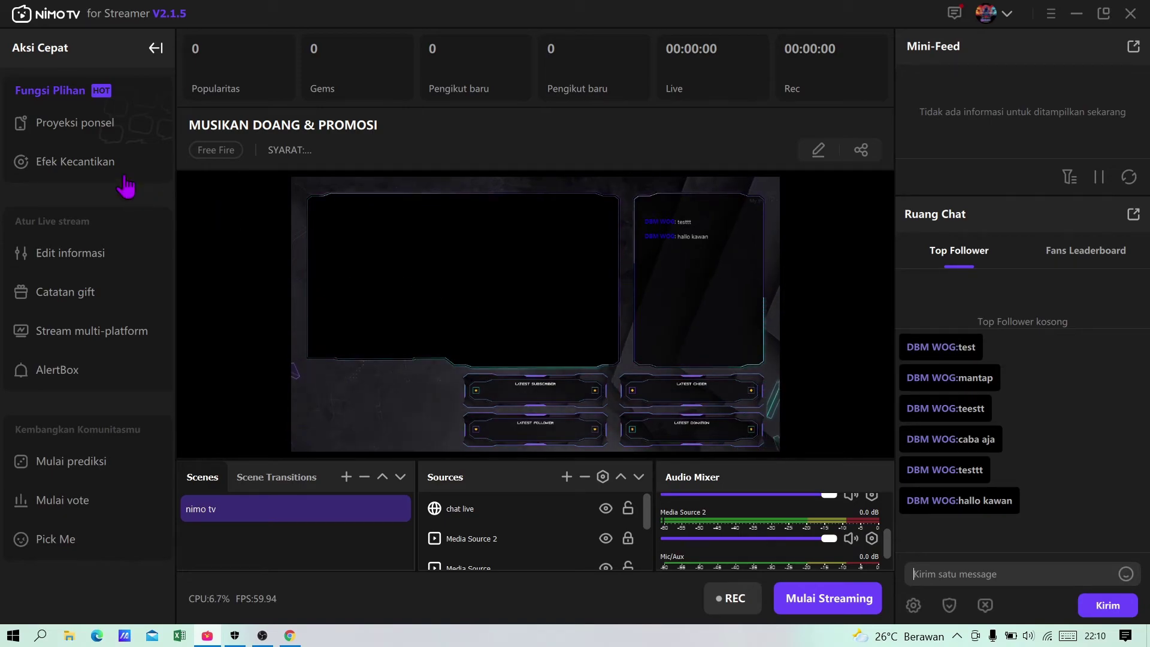
Examine the Proyeksi ponsel connection and audio options for Android and iOS, and close the dialog
{"action": "left_click", "coordinate": [76, 141]}
{"action": "left_click", "coordinate": [565, 272]}
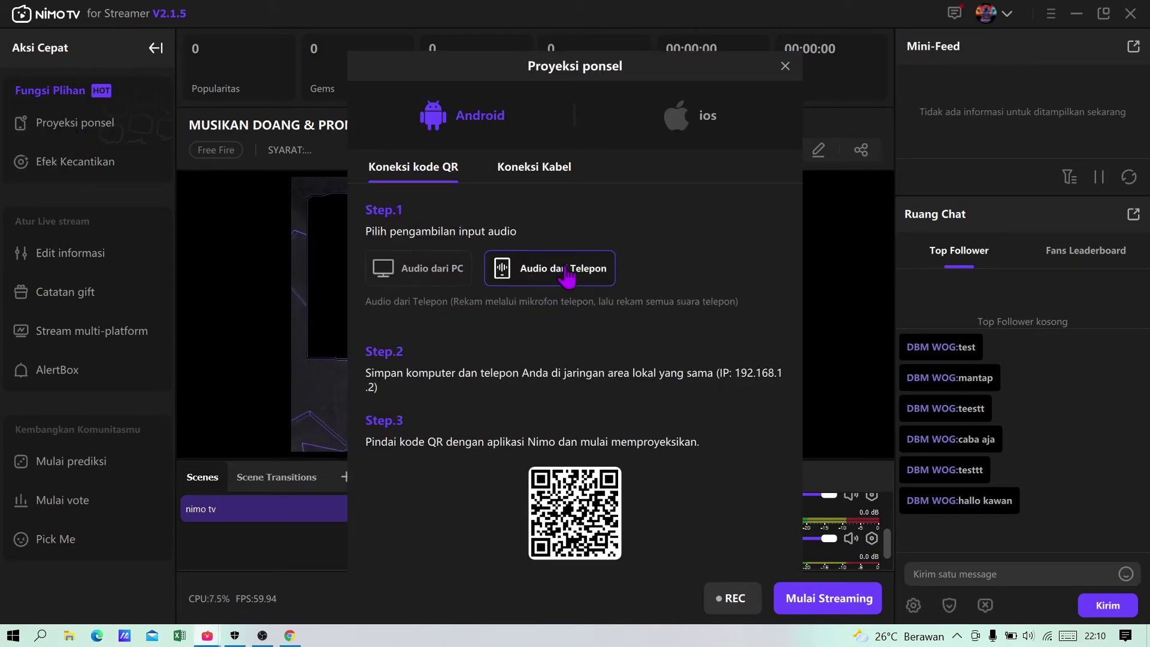
{"action": "left_click", "coordinate": [682, 129]}
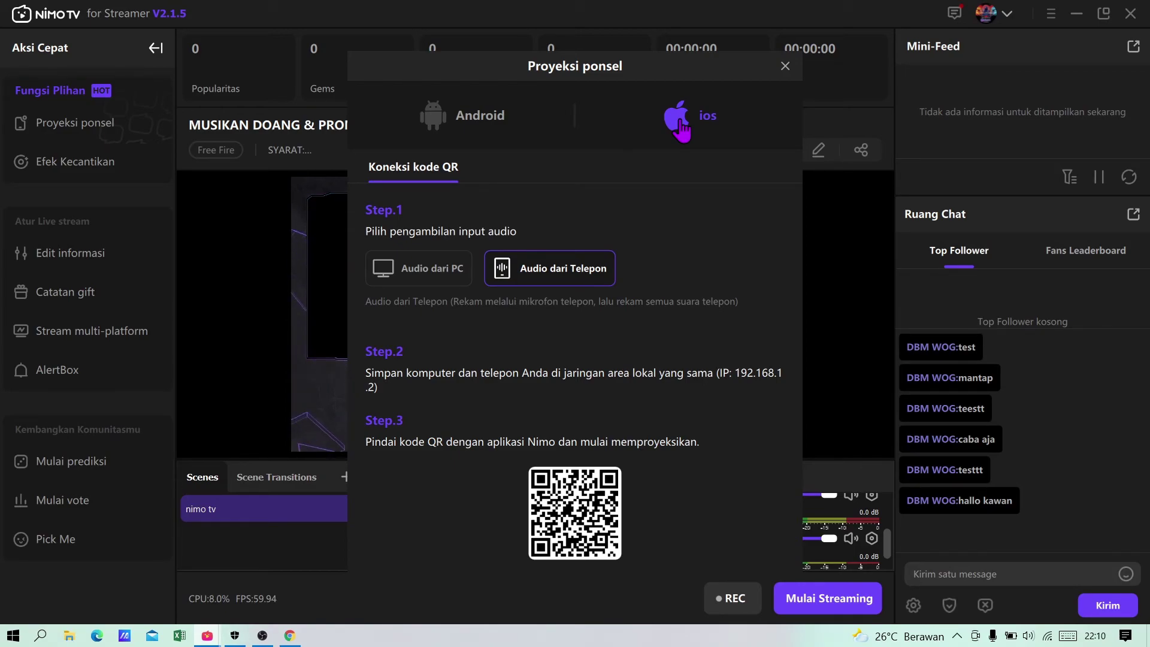
{"action": "key", "text": "Escape"}
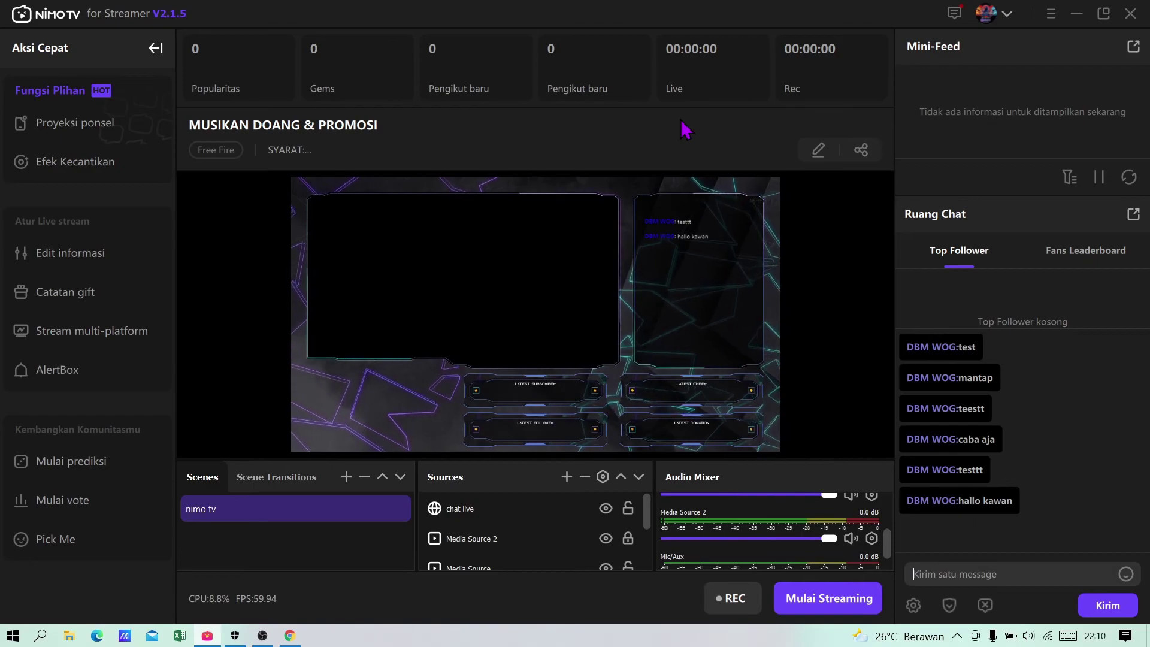